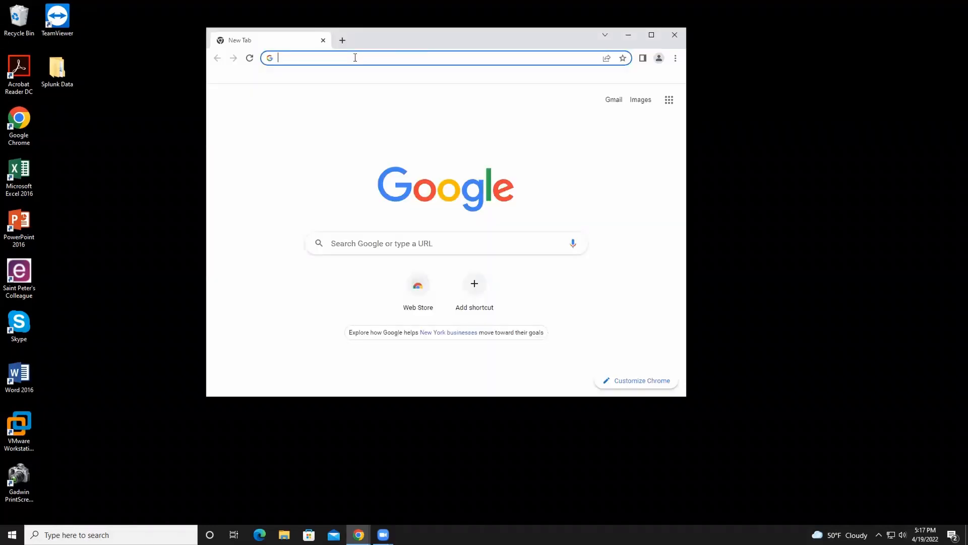
pyautogui.write('https://github.com/telekom-security/tpotce')
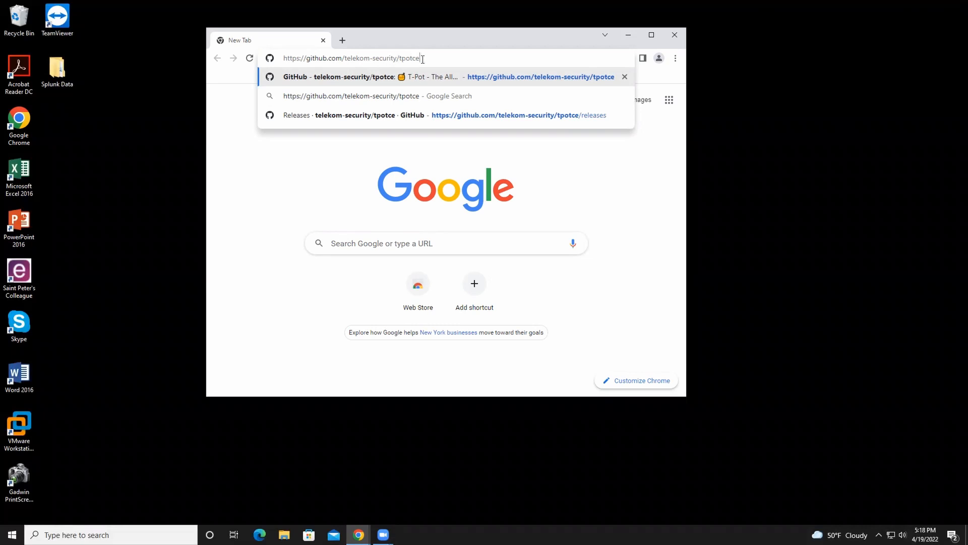
pyautogui.press('Return')
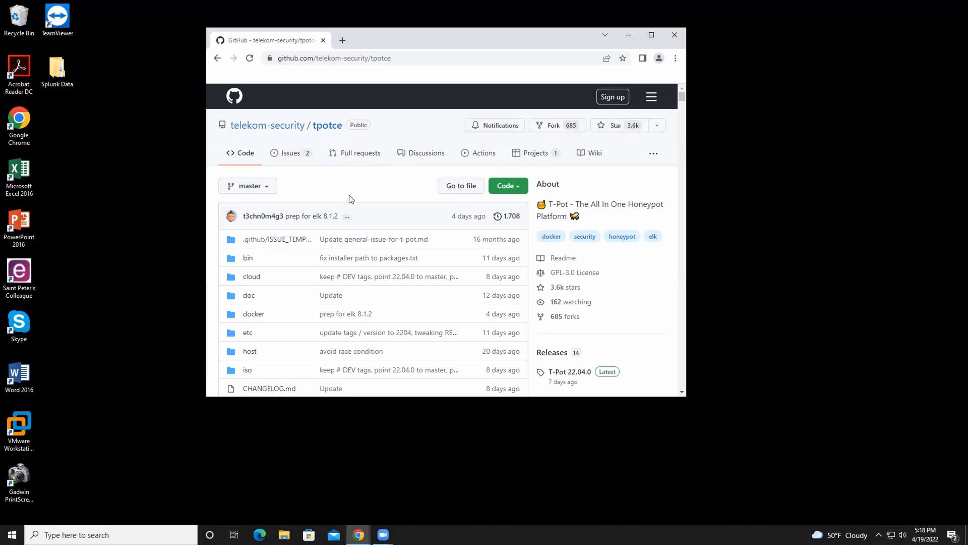
pyautogui.scroll(-10, 348, 193)
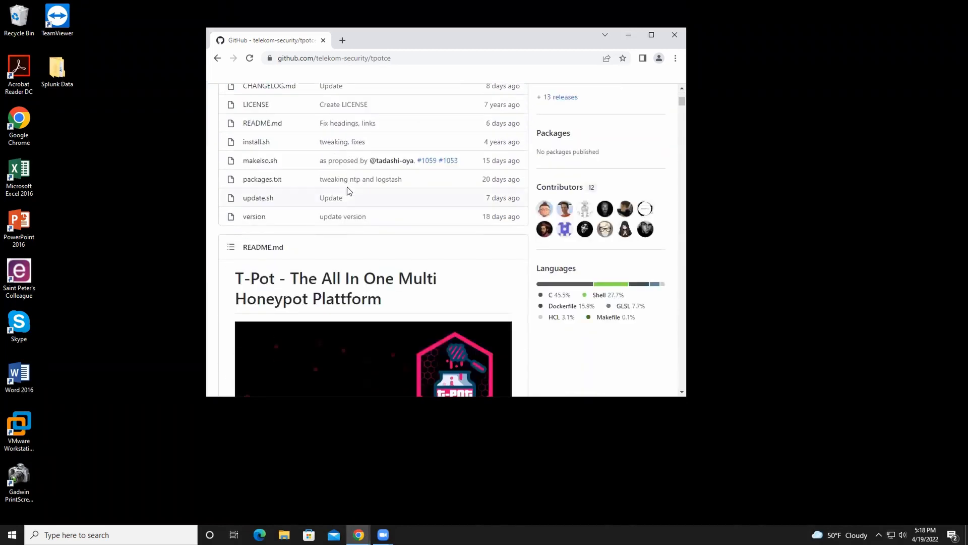
pyautogui.scroll(-2, 350, 186)
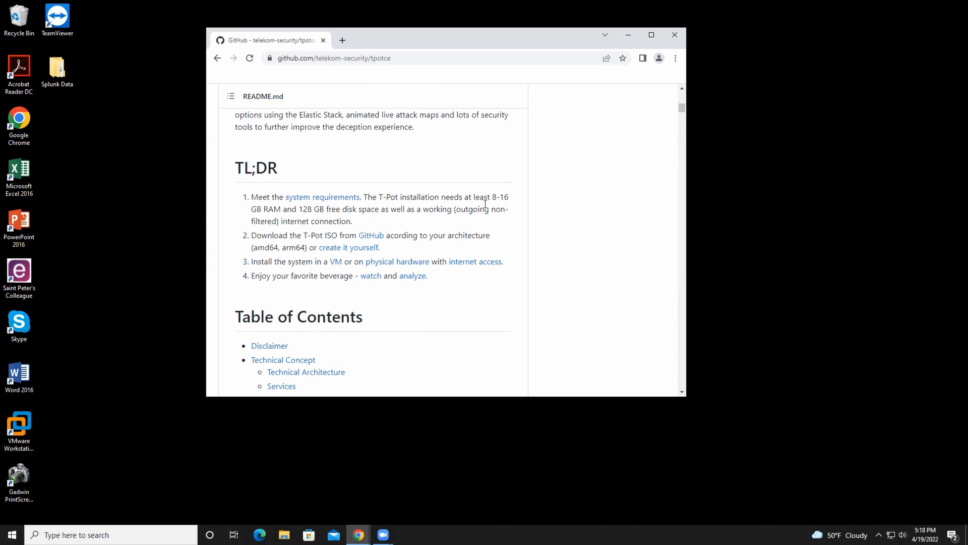
pyautogui.moveTo(488, 197); pyautogui.dragTo(362, 210)
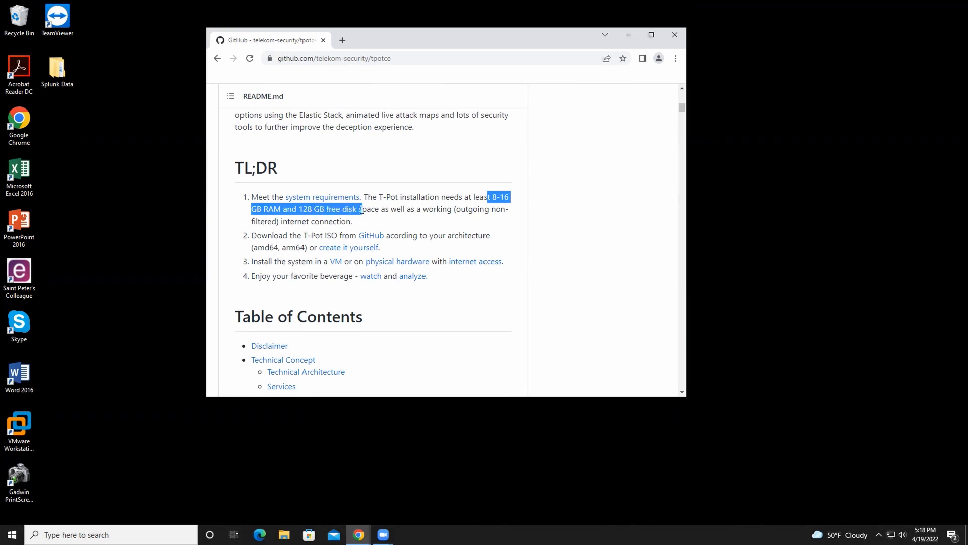
pyautogui.click(390, 210)
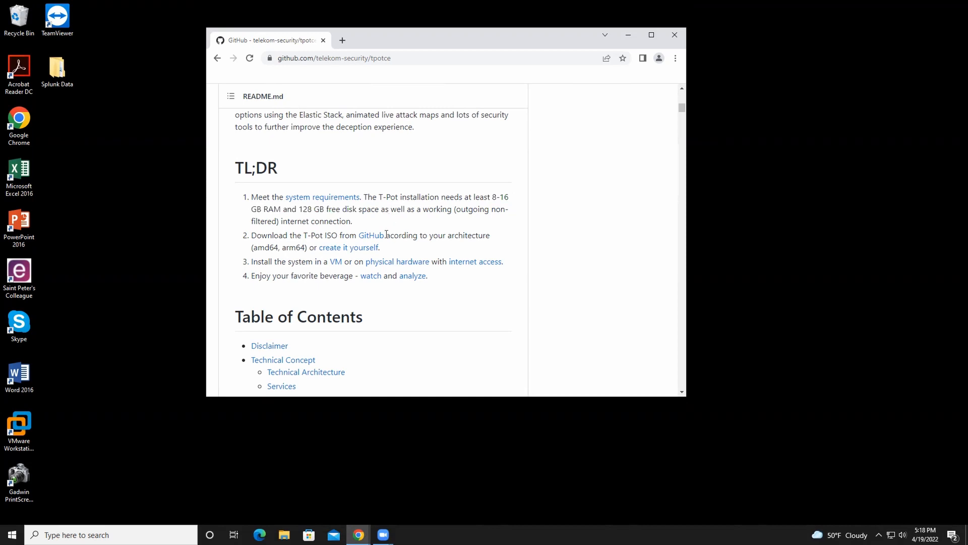
# Step: Go to the T-Pot releases linked in the README and download tpot_amd64.iso from the T-Pot 22.04.0 assets
pyautogui.click(367, 236)
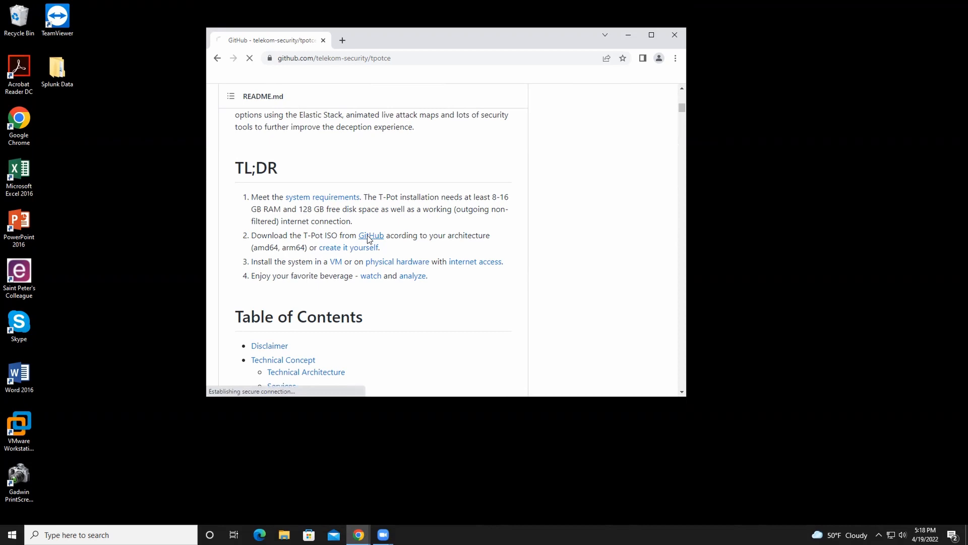
pyautogui.scroll(-1, 415, 237)
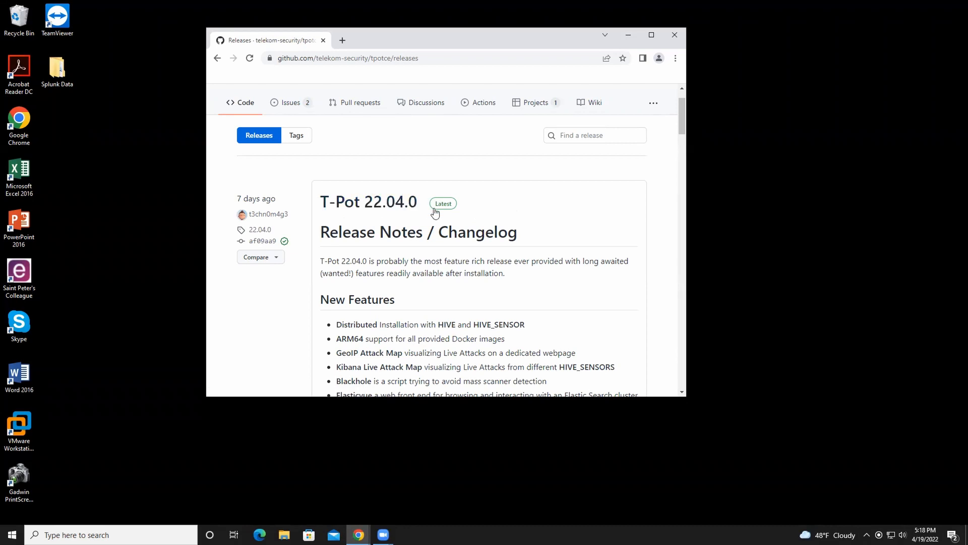
pyautogui.scroll(-7, 434, 210)
pyautogui.scroll(-2, 435, 211)
pyautogui.scroll(7, 434, 211)
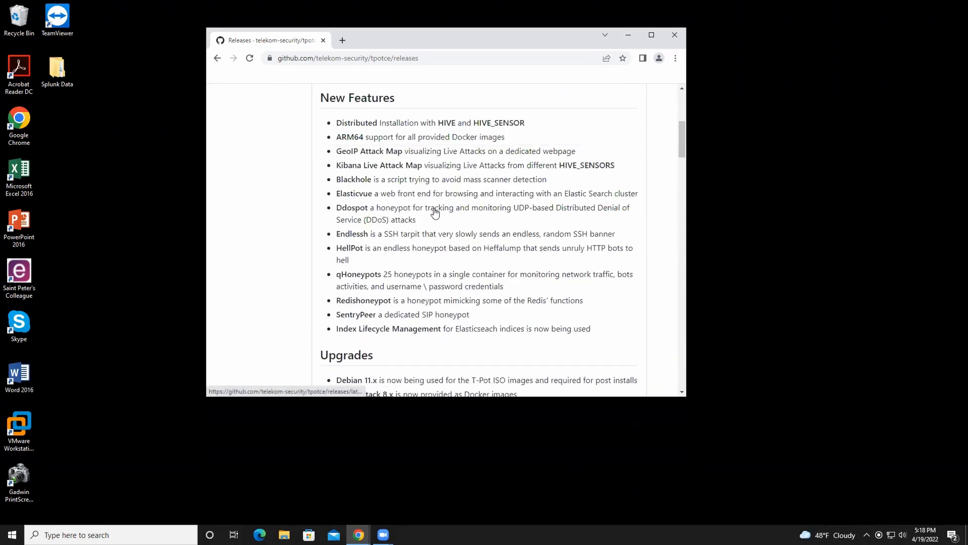
pyautogui.scroll(-2, 435, 212)
pyautogui.scroll(-8, 434, 211)
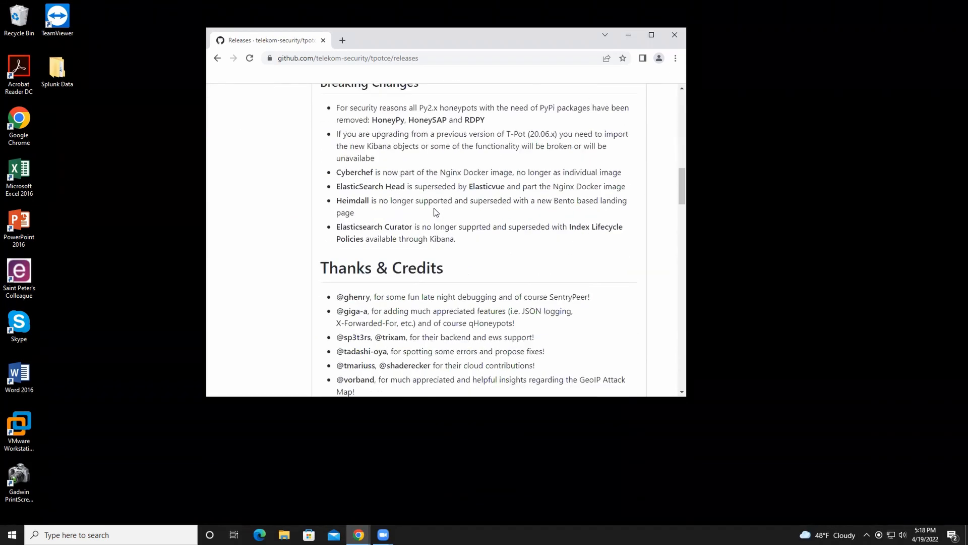
pyautogui.scroll(-6, 435, 211)
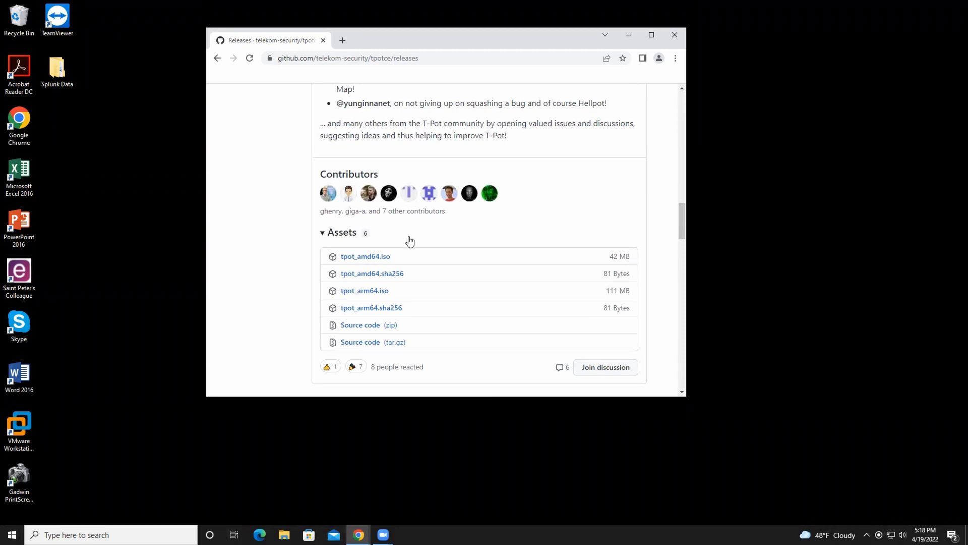
pyautogui.click(378, 257)
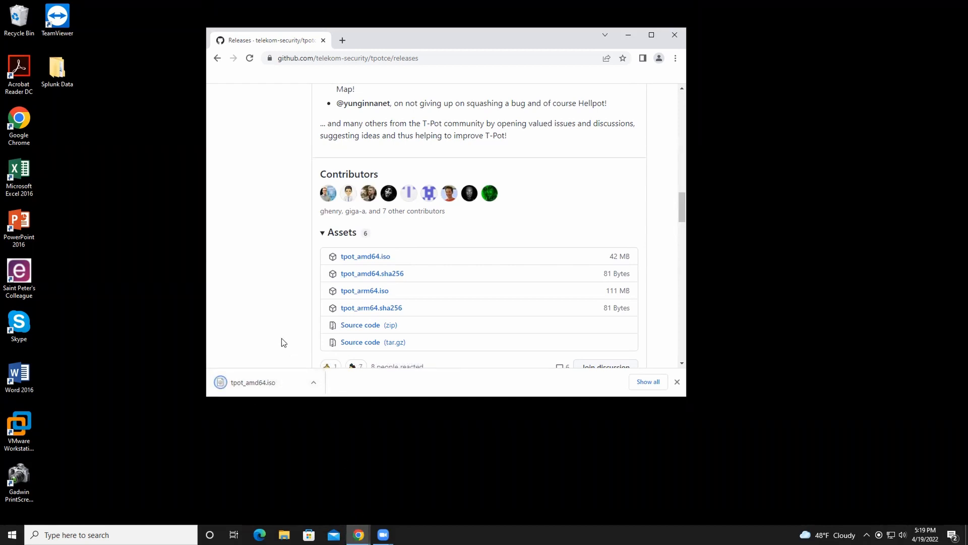
# Step: Switch to File Explorer and open the folder bearing the owner's first name on the WS13 (E:) drive
pyautogui.click(284, 535)
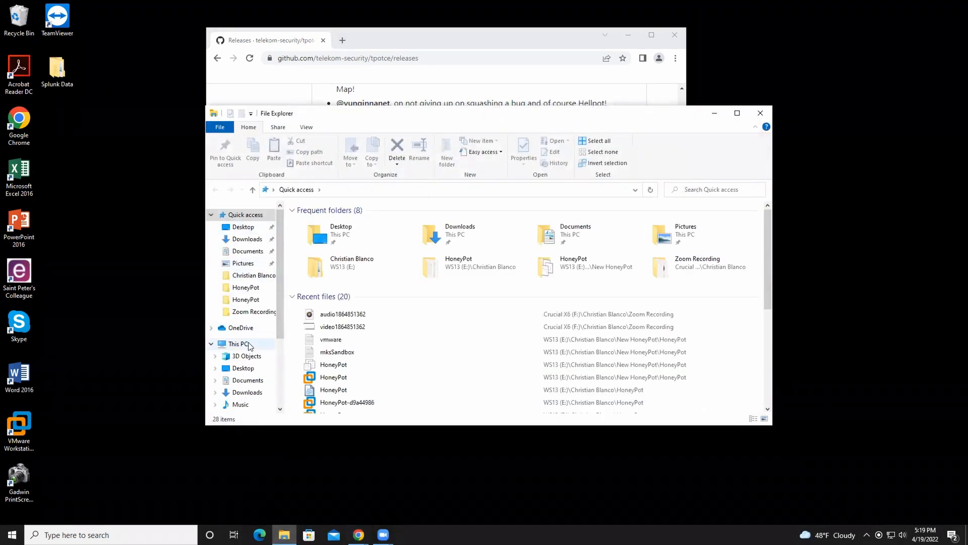
pyautogui.scroll(-1, 247, 343)
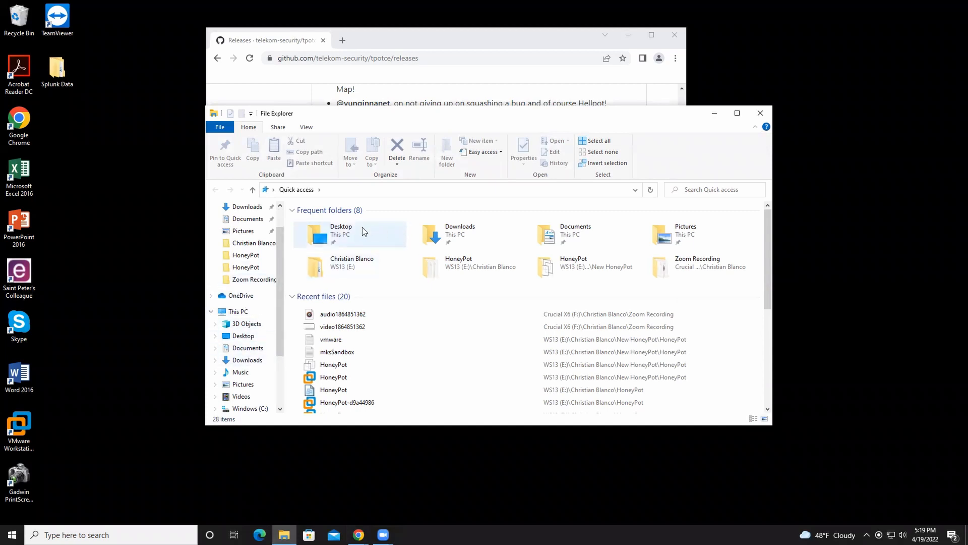
pyautogui.click(356, 261)
pyautogui.doubleClick(355, 261)
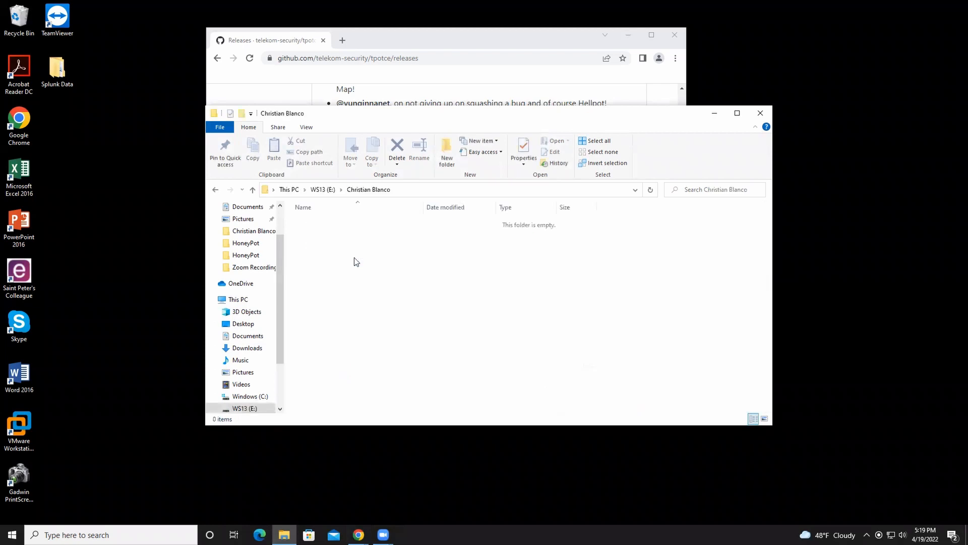
pyautogui.click(321, 190)
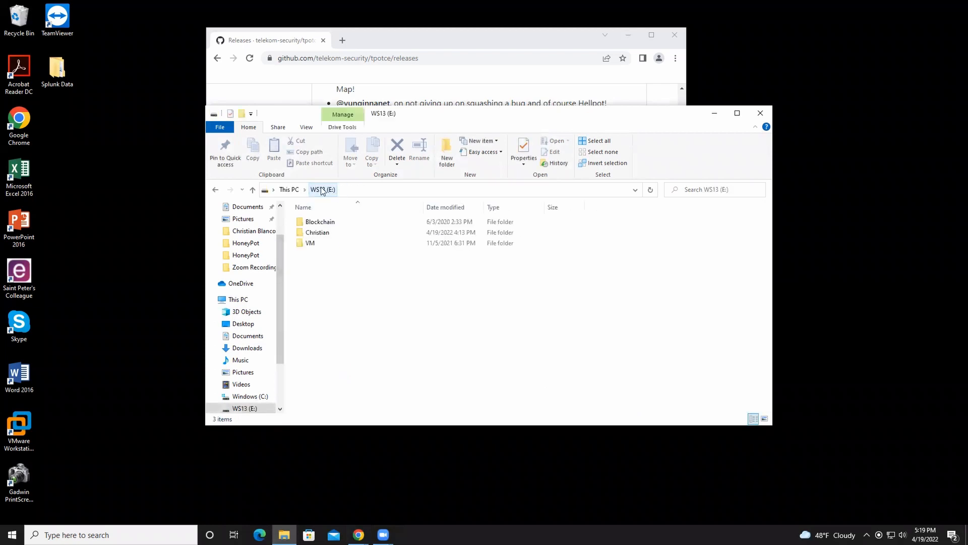
pyautogui.doubleClick(330, 233)
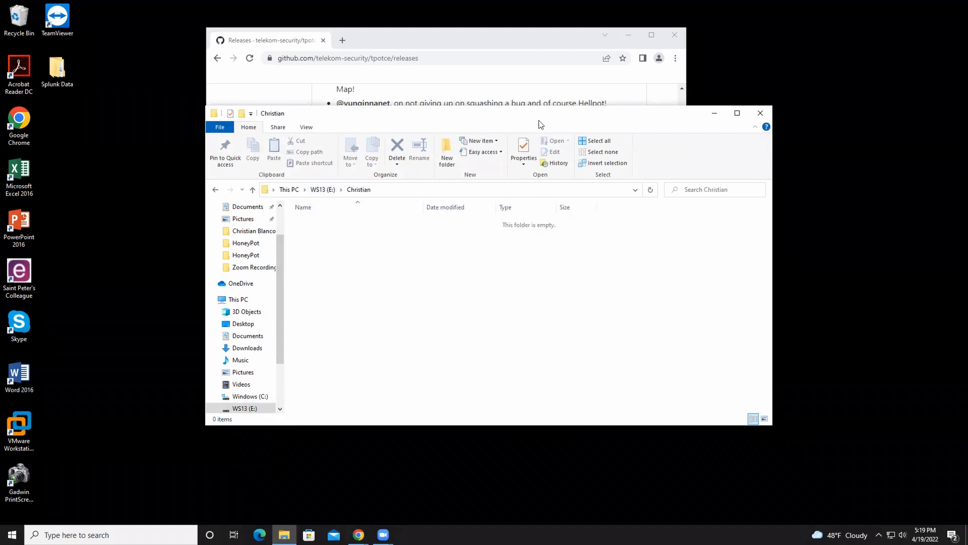
# Step: Copy the downloaded tpot_amd64.iso from the browser into the open folder on E:, and minimize the browser
pyautogui.moveTo(540, 124); pyautogui.dragTo(754, 84)
pyautogui.moveTo(267, 382); pyautogui.dragTo(835, 244)
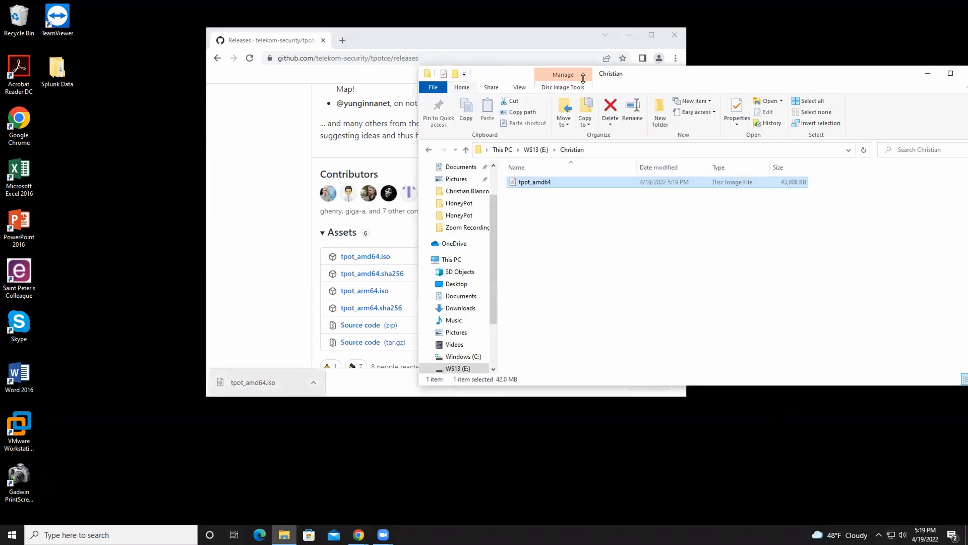
pyautogui.click(633, 36)
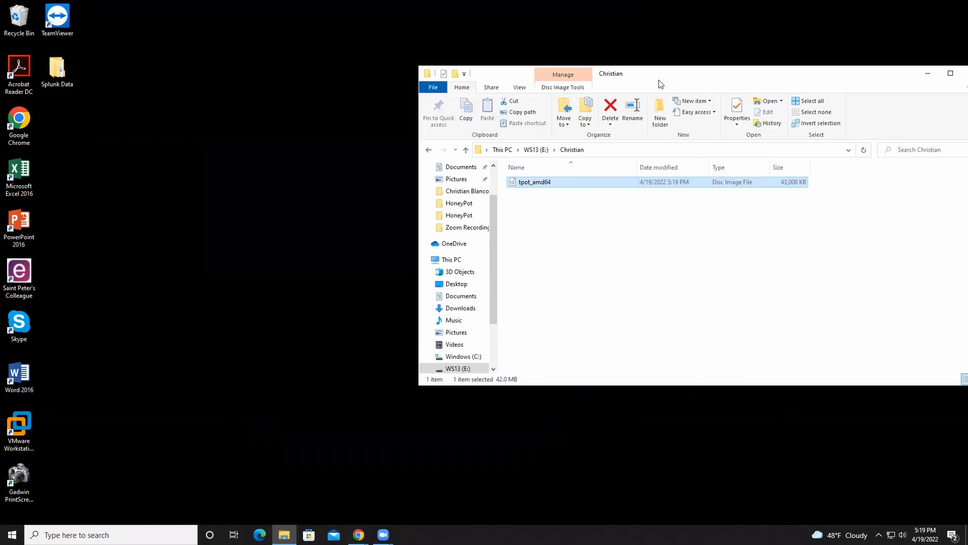
pyautogui.moveTo(659, 80); pyautogui.dragTo(456, 78)
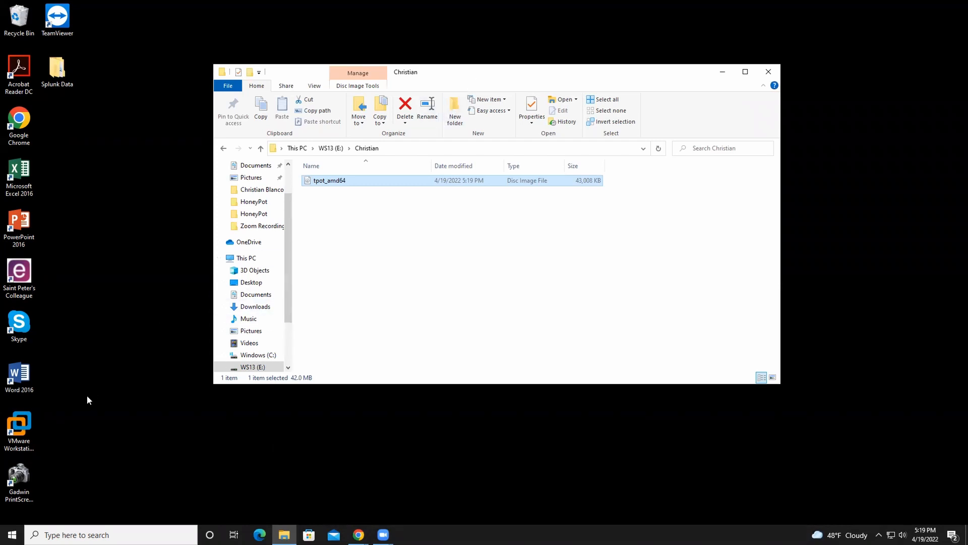
# Step: Launch VMware Workstation Pro and arrange its window beside the File Explorer window
pyautogui.click(23, 424)
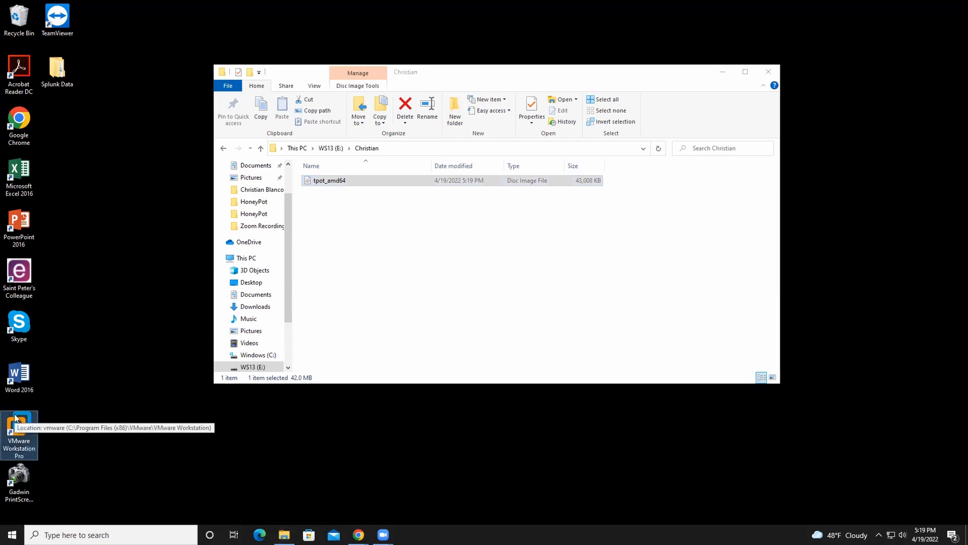
pyautogui.doubleClick(15, 417)
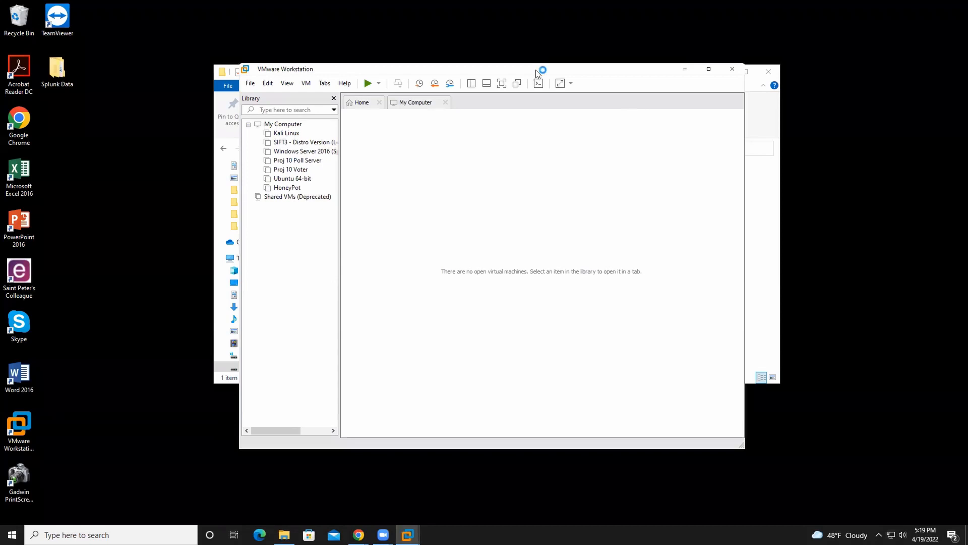
pyautogui.moveTo(530, 70); pyautogui.dragTo(301, 31)
pyautogui.click(581, 79)
pyautogui.moveTo(593, 64); pyautogui.dragTo(751, 52)
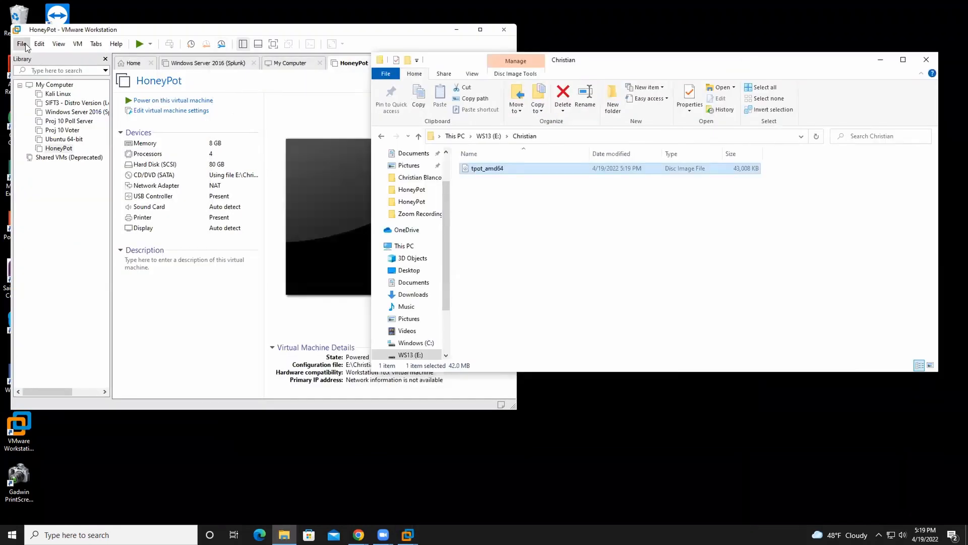
# Step: Start the New Virtual Machine Wizard and accept the Typical (recommended) configuration
pyautogui.click(23, 44)
pyautogui.click(24, 46)
pyautogui.click(24, 46)
pyautogui.click(29, 58)
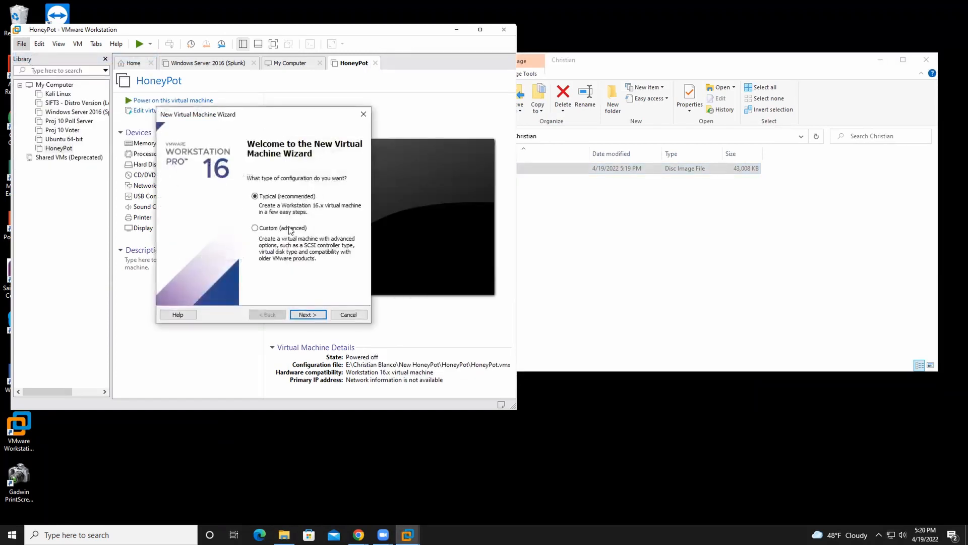
pyautogui.click(308, 315)
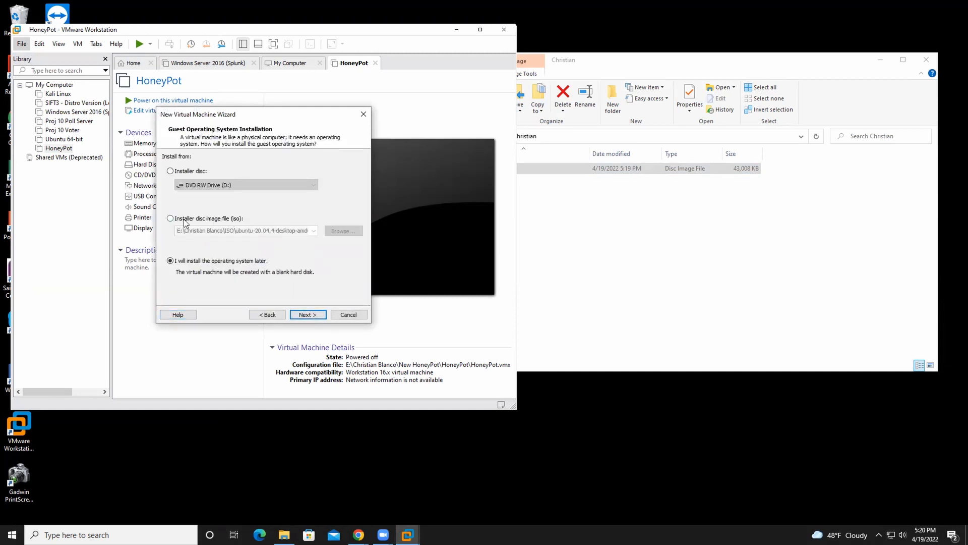
# Step: Set the installer disc image to tpot_amd64.iso from the owner's first-name folder on E: and continue the wizard
pyautogui.click(171, 219)
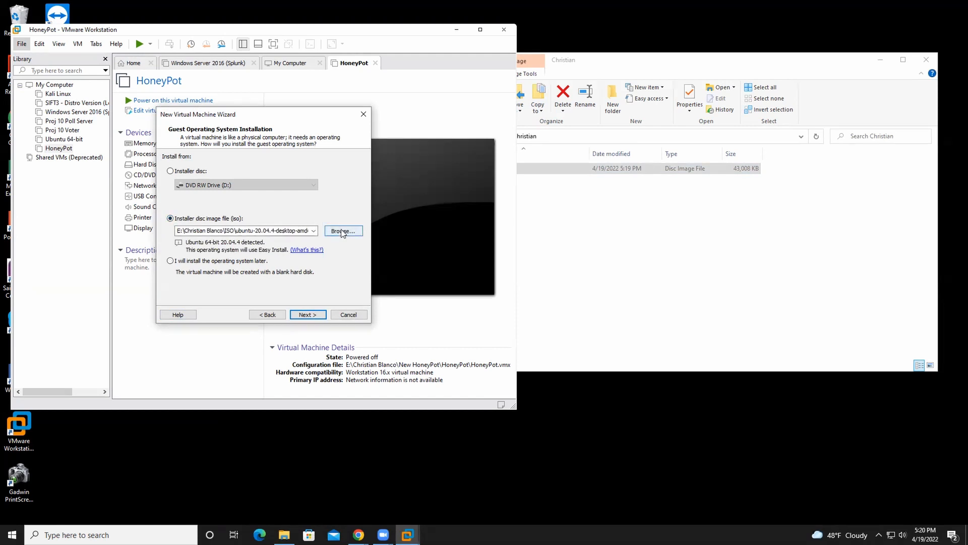
pyautogui.click(676, 237)
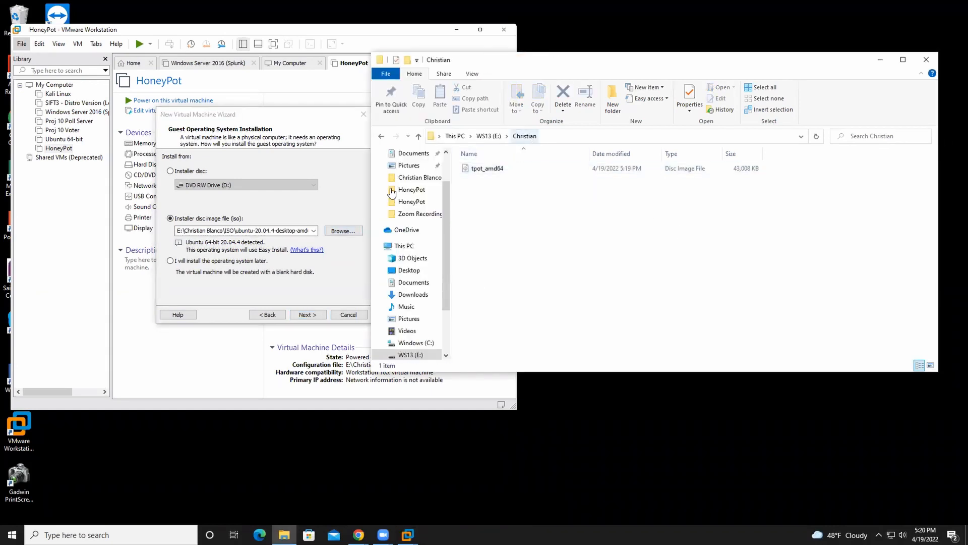
pyautogui.click(346, 233)
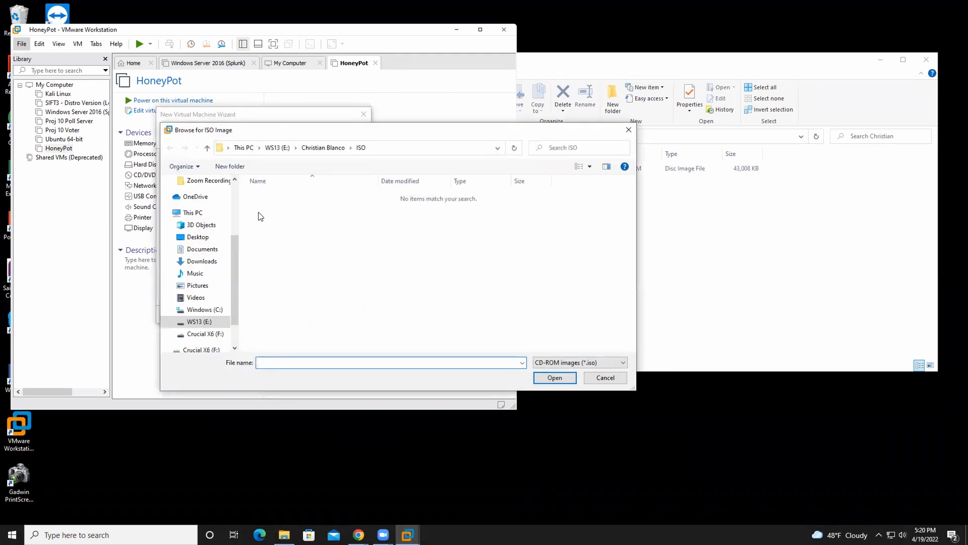
pyautogui.click(277, 147)
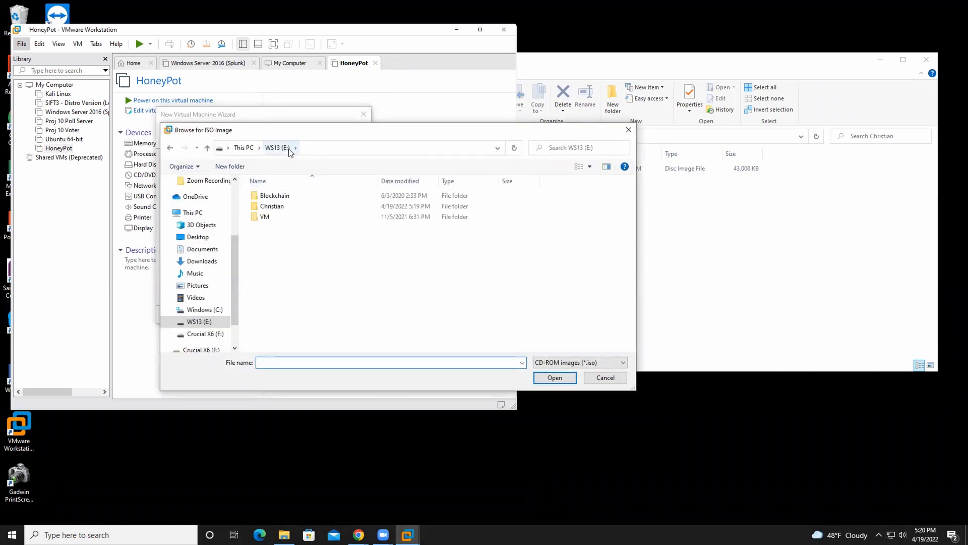
pyautogui.doubleClick(272, 206)
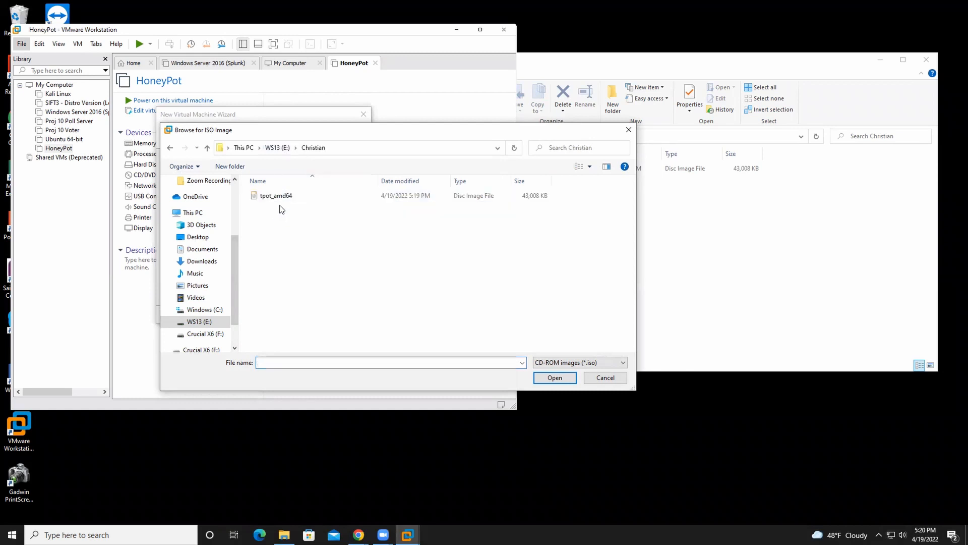
pyautogui.click(286, 197)
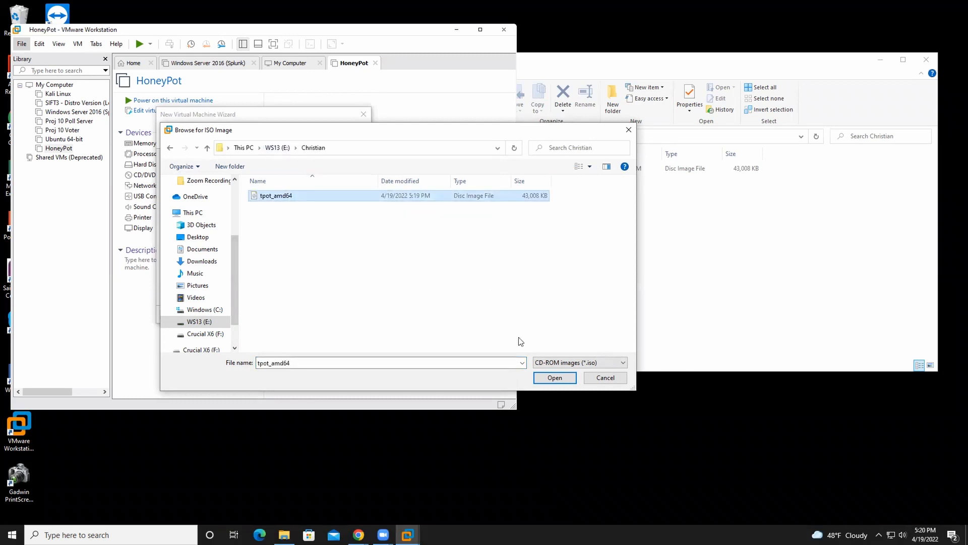
pyautogui.click(555, 378)
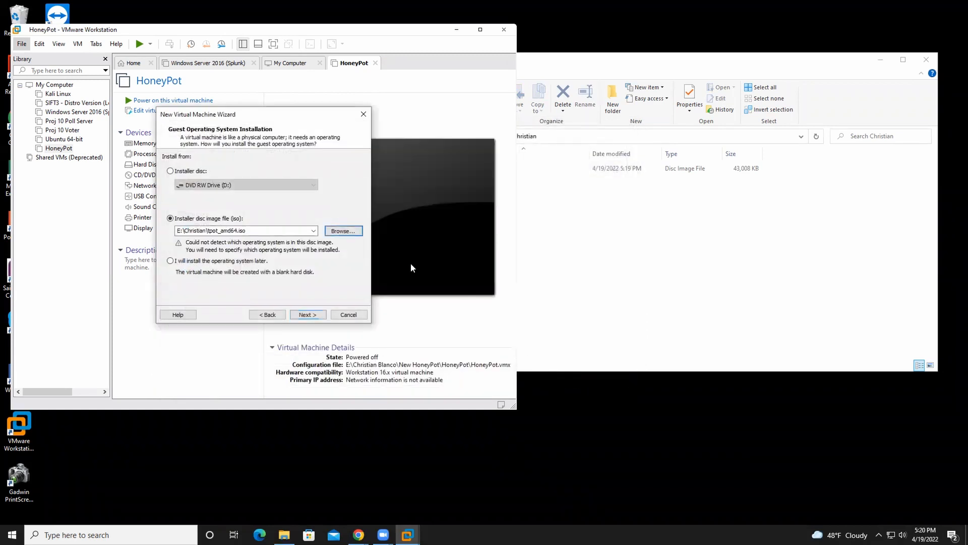
pyautogui.click(306, 315)
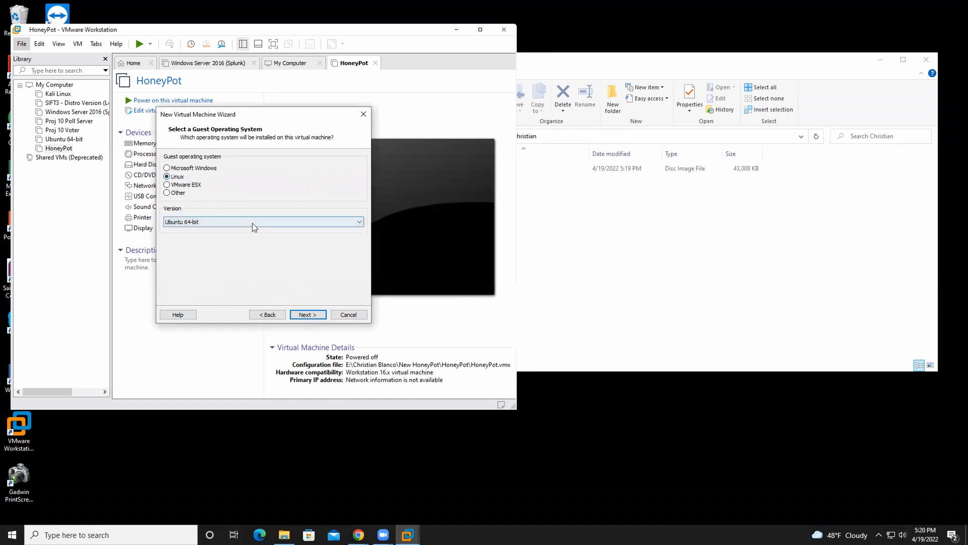
# Step: Accept Linux with Ubuntu 64-bit as the guest operating system and name the virtual machine TPot
pyautogui.click(304, 313)
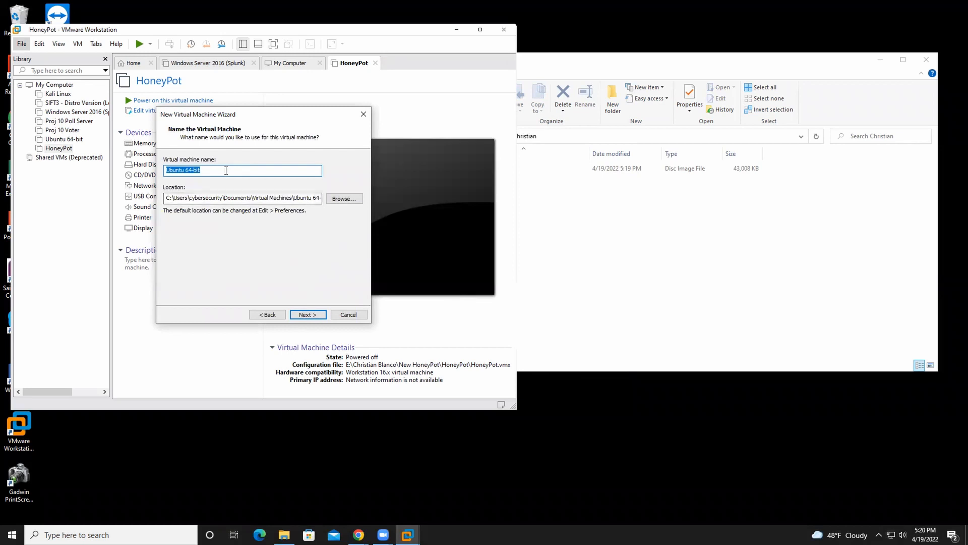
pyautogui.write('T-Pot')
pyautogui.click(171, 170)
pyautogui.press('BackSpace')
pyautogui.press('BackSpace')
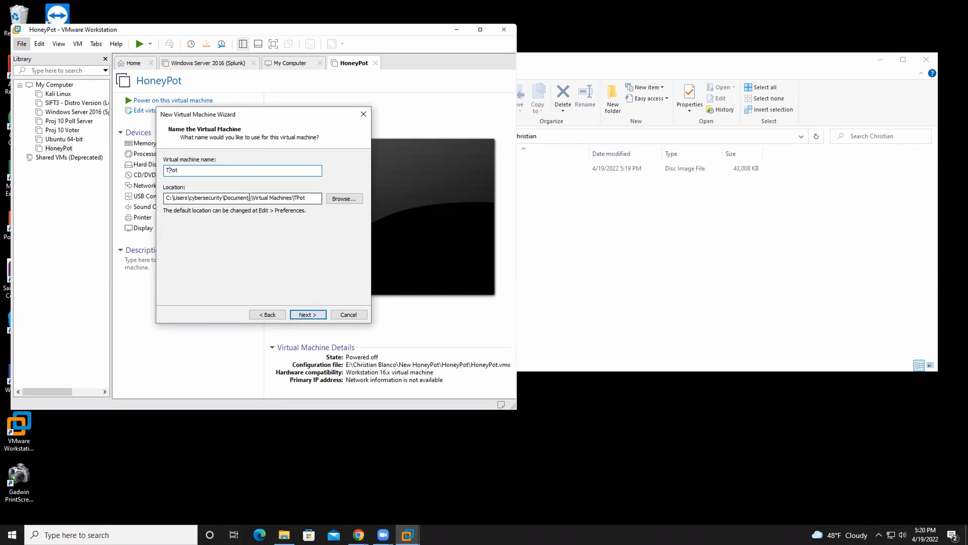
# Step: Set the virtual machine's location to the owner's first-name folder on drive E: and continue the wizard
pyautogui.click(344, 198)
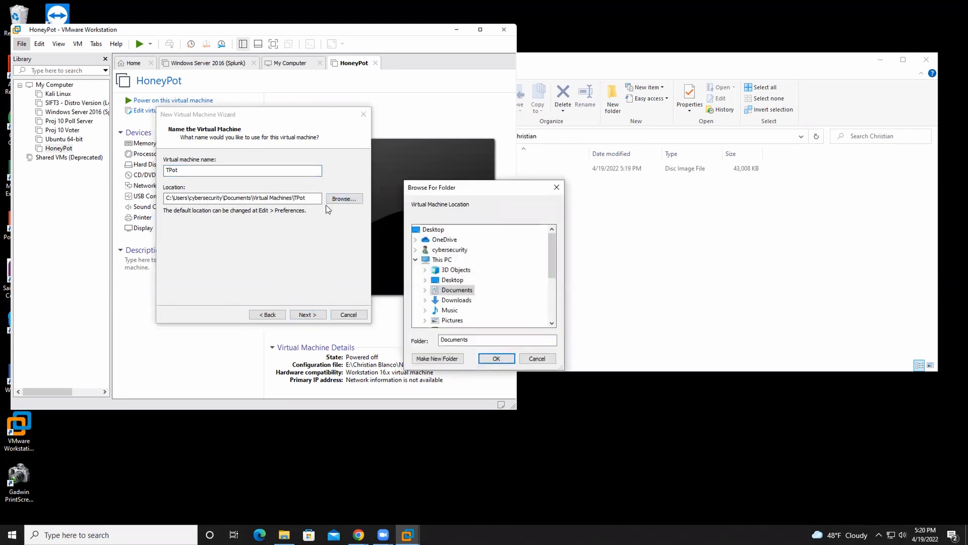
pyautogui.scroll(-3, 459, 274)
pyautogui.click(460, 270)
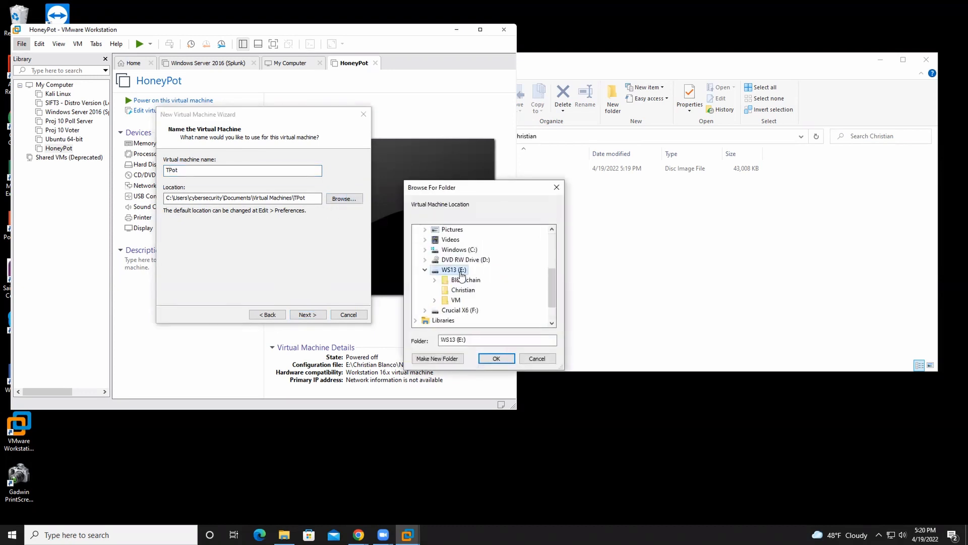
pyautogui.click(463, 290)
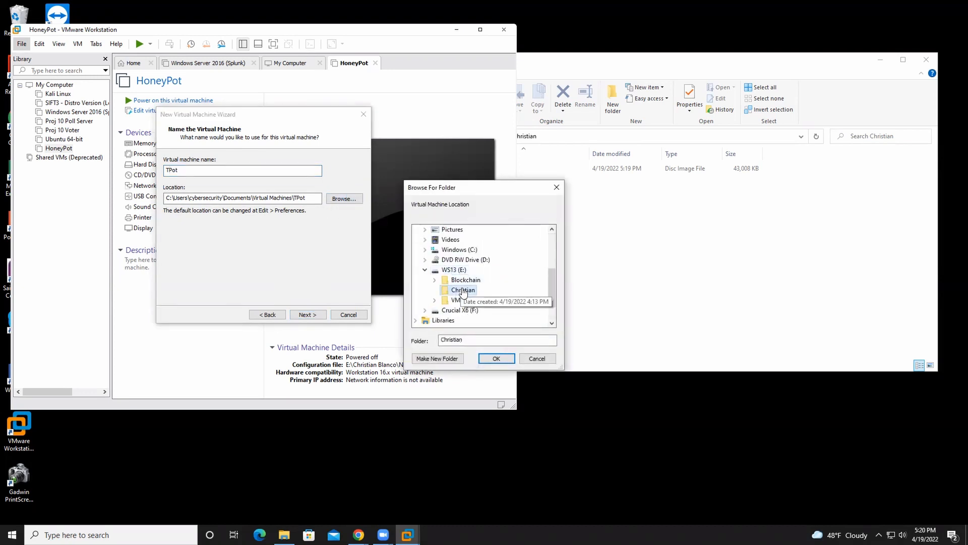
pyautogui.click(498, 358)
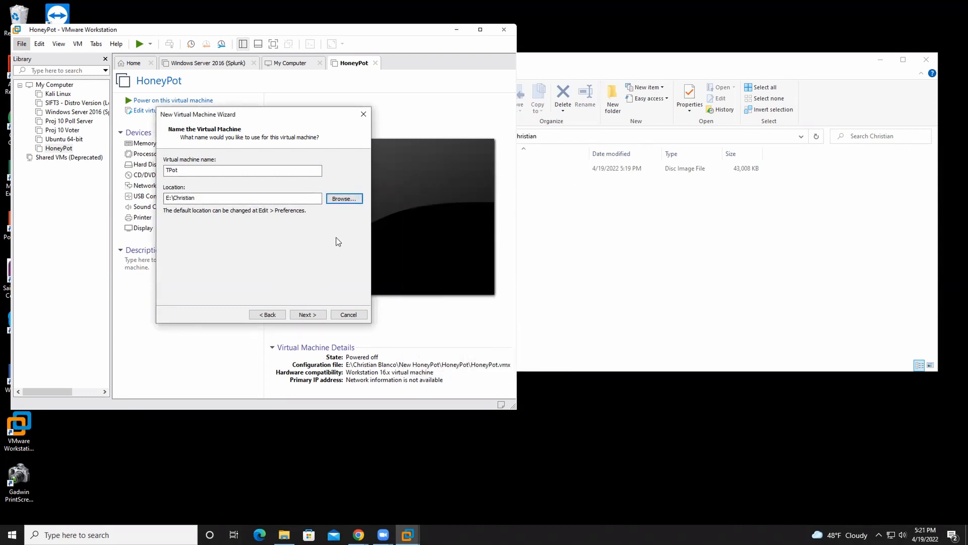
pyautogui.click(302, 315)
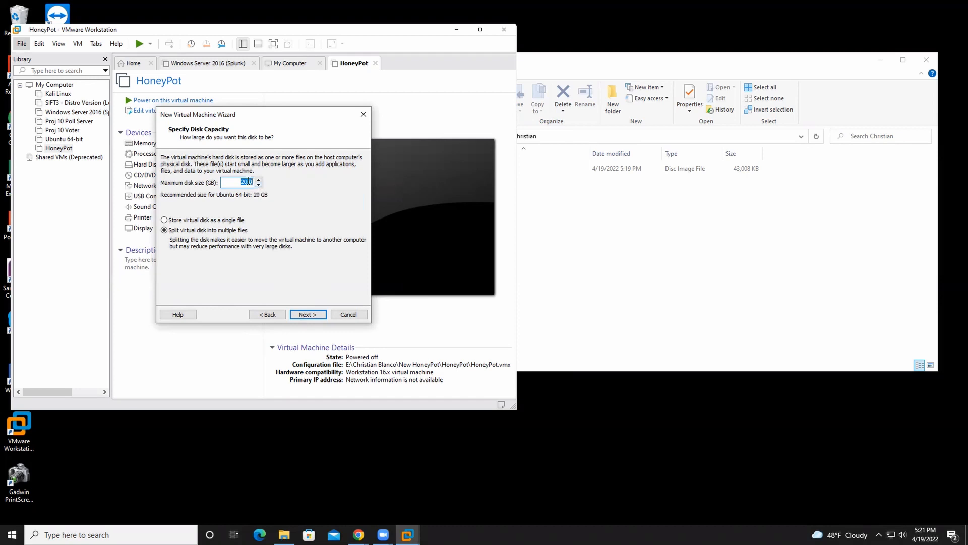
# Step: Set the maximum disk size to 80 GB, keep the disk split into multiple files, and continue
pyautogui.write('80')
pyautogui.press('Return')
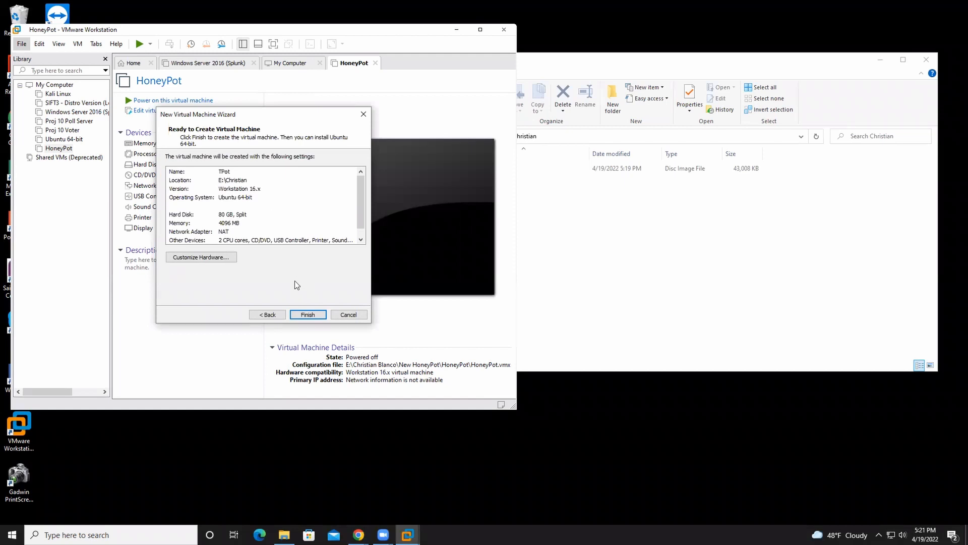
# Step: Open the hardware customization for the new virtual machine and set its memory to 8000 MB
pyautogui.click(200, 257)
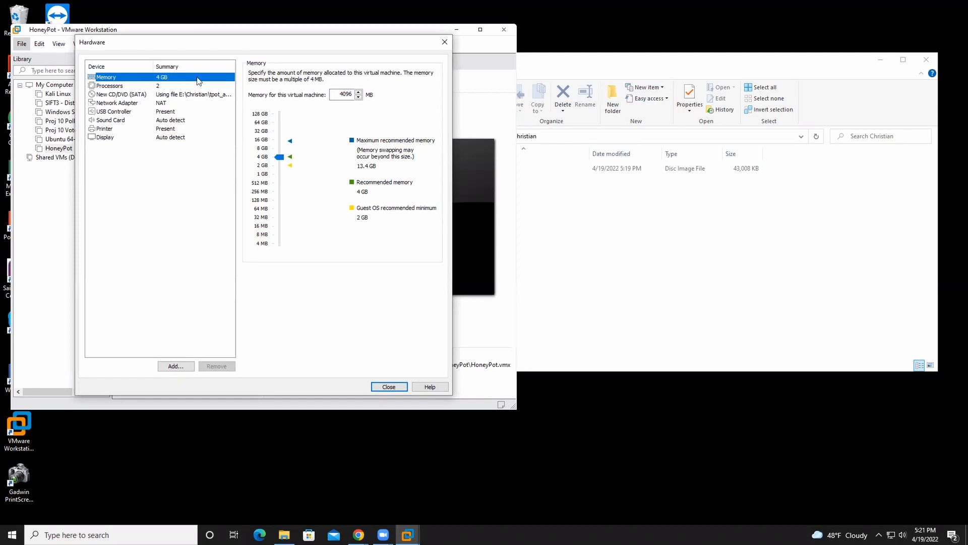
pyautogui.click(358, 92)
pyautogui.moveTo(353, 95); pyautogui.dragTo(337, 94)
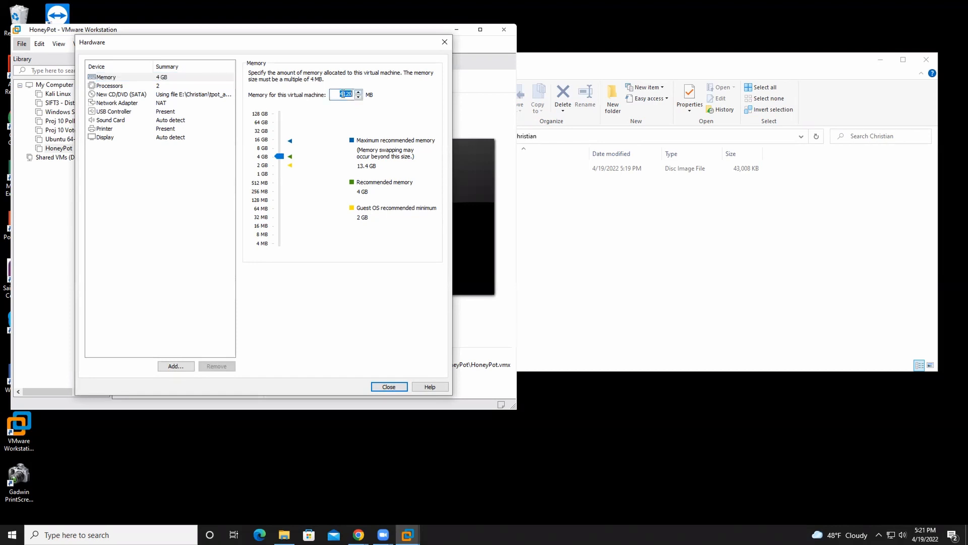
pyautogui.write('8000')
# Step: Set the virtual machine's number of processors to 4
pyautogui.click(164, 88)
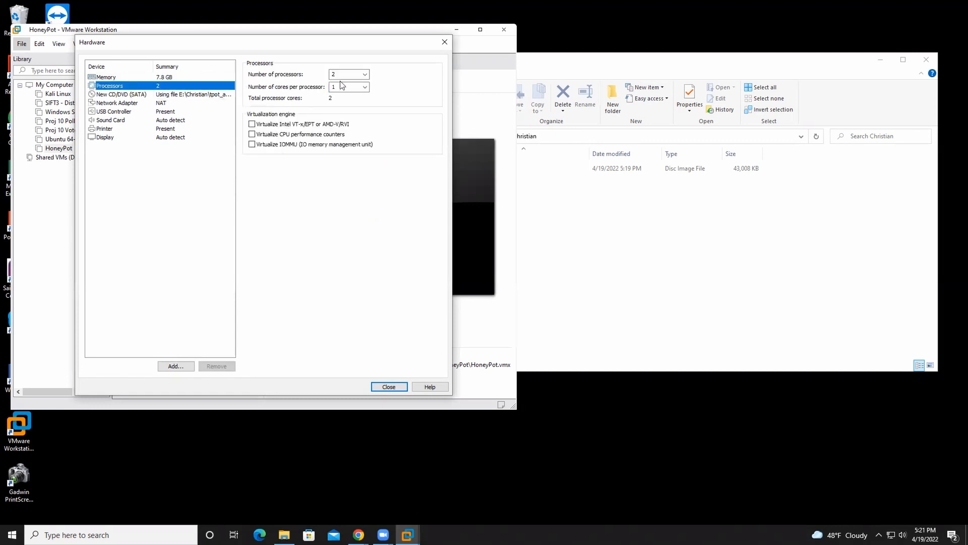
pyautogui.click(364, 74)
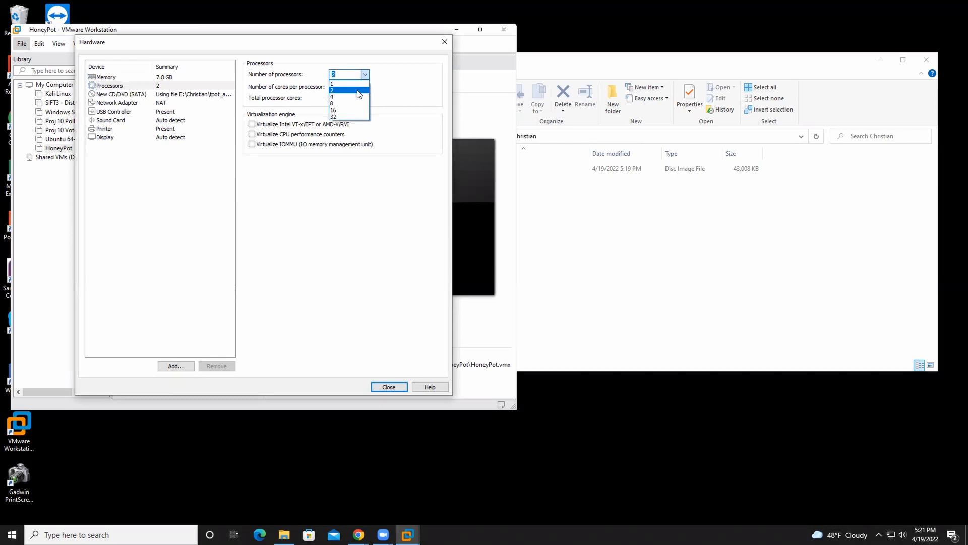
pyautogui.click(352, 96)
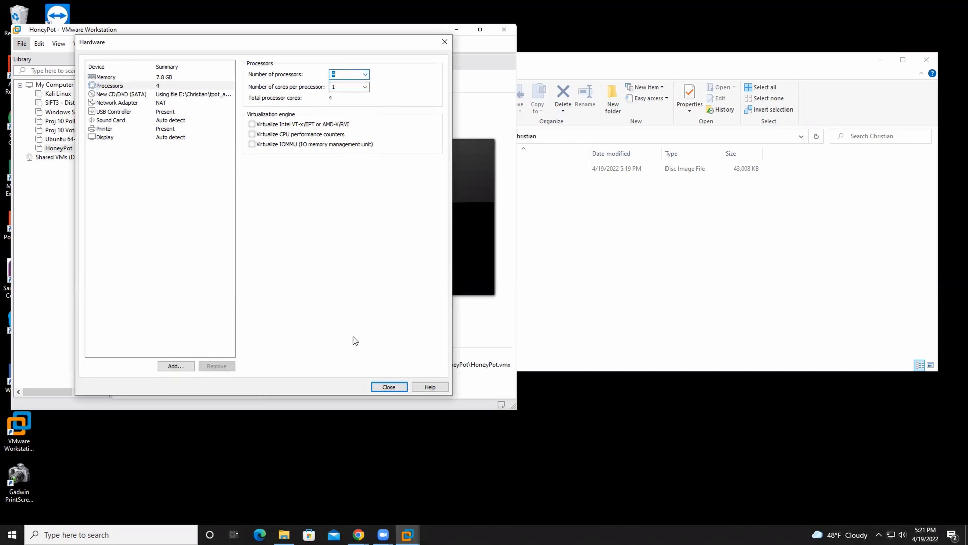
# Step: Set the virtual machine's memory to 8256 MB and close the hardware settings
pyautogui.click(169, 78)
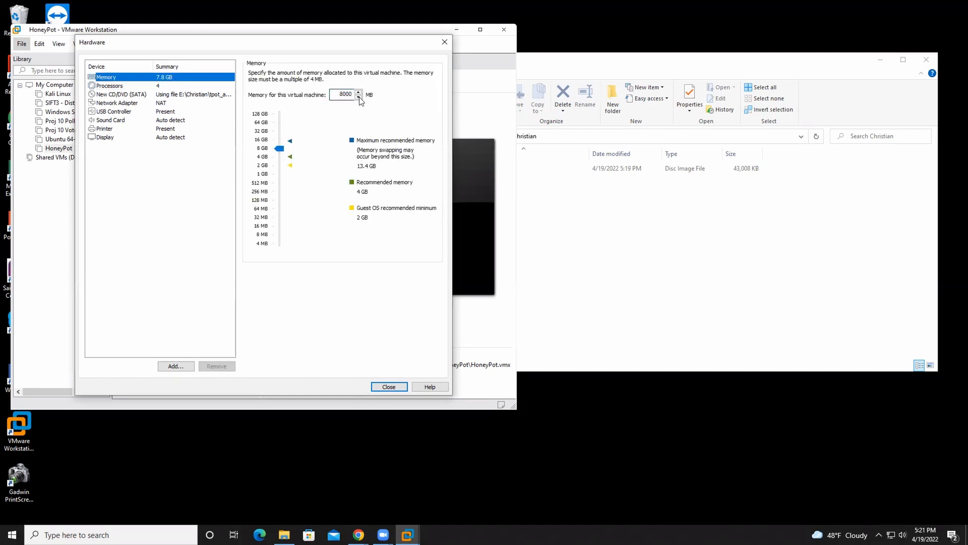
pyautogui.doubleClick(342, 93)
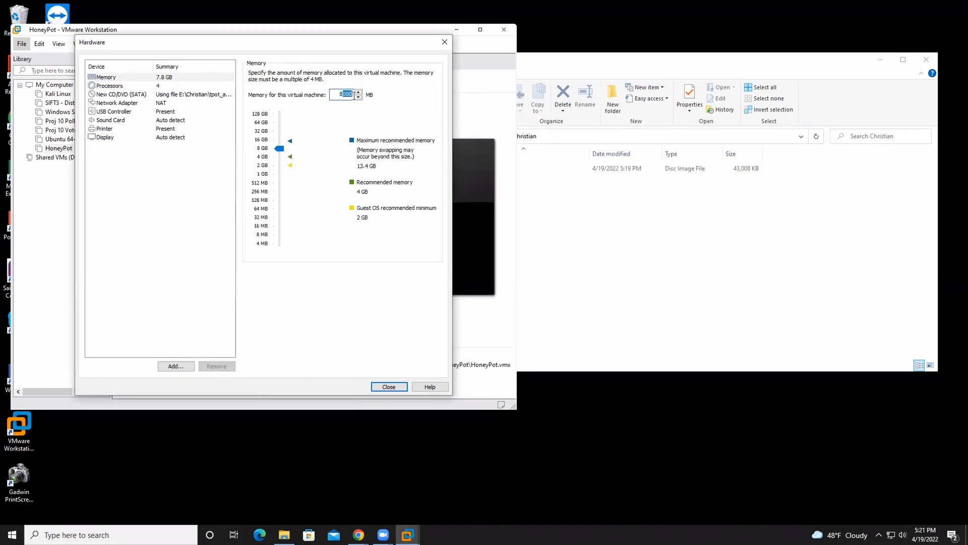
pyautogui.write('8256')
pyautogui.press('Return')
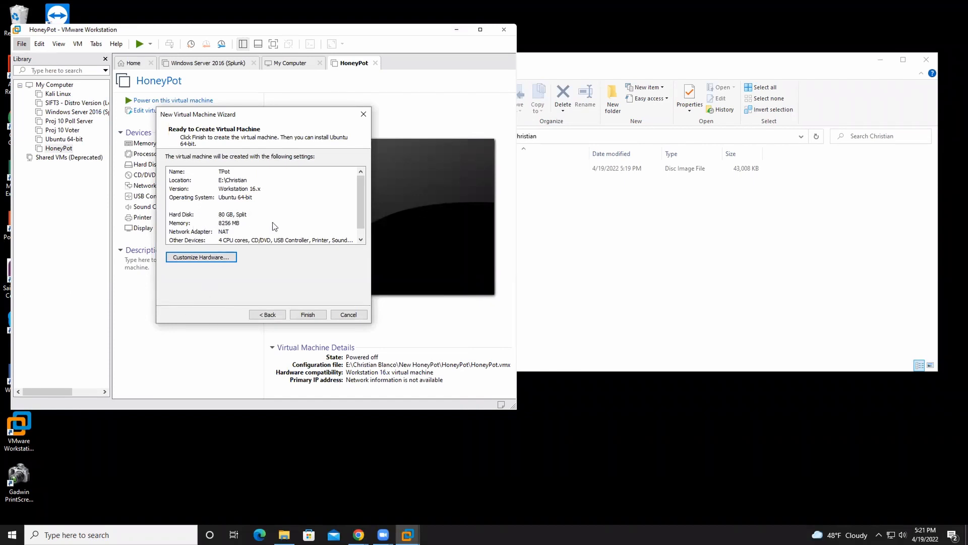
# Step: Finish creating the TPot virtual machine and power it on
pyautogui.scroll(-1, 233, 230)
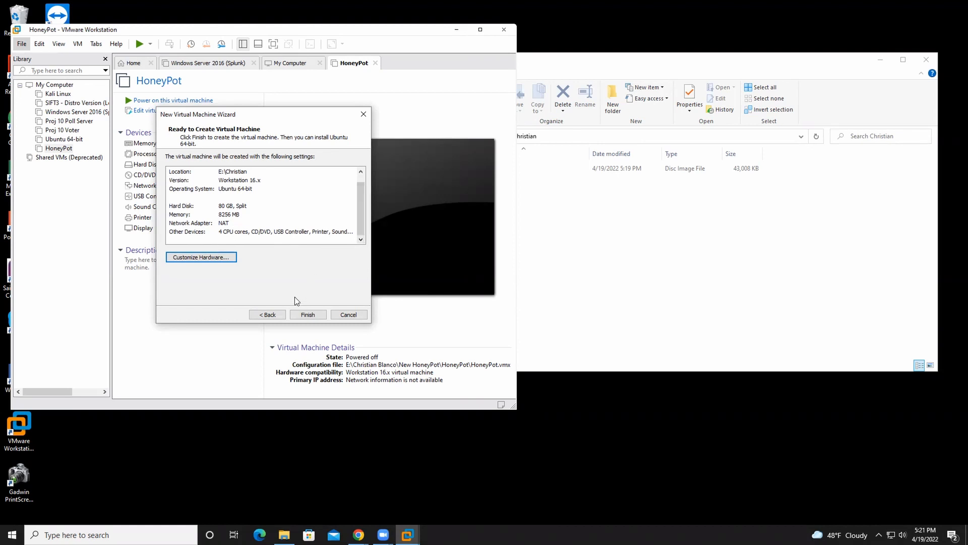
pyautogui.click(308, 315)
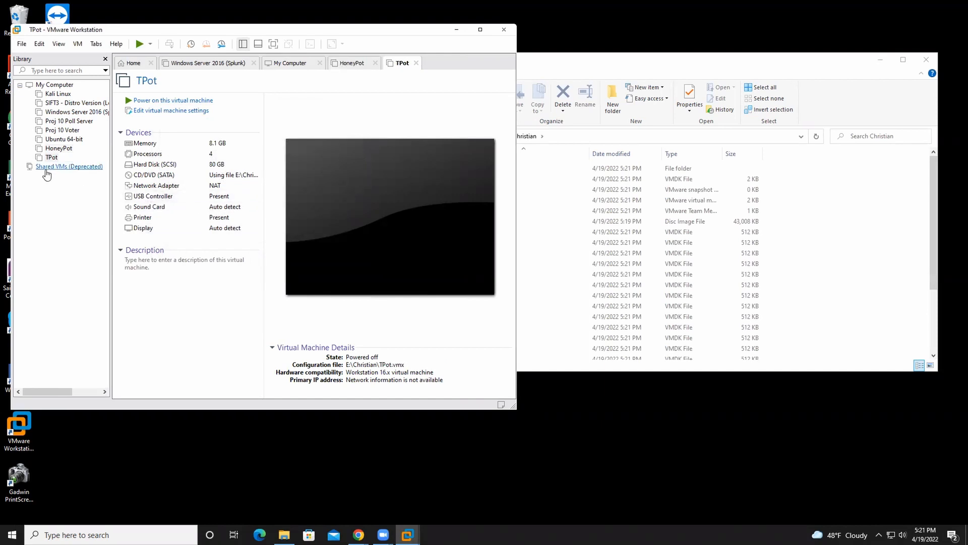
pyautogui.click(48, 158)
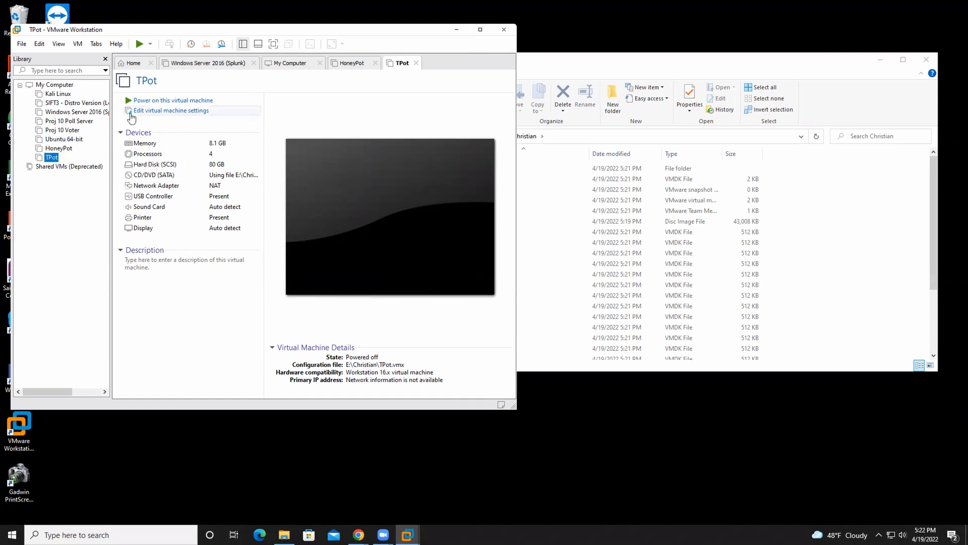
pyautogui.click(149, 101)
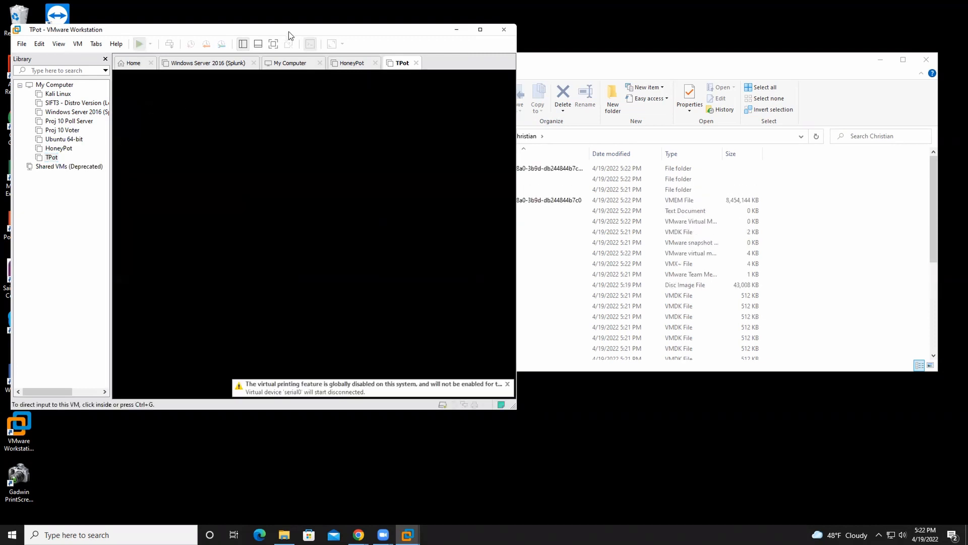
# Step: Minimize the File Explorer window and start the T-Pot 22.04.0 (AMD64) installer in the virtual machine
pyautogui.click(884, 58)
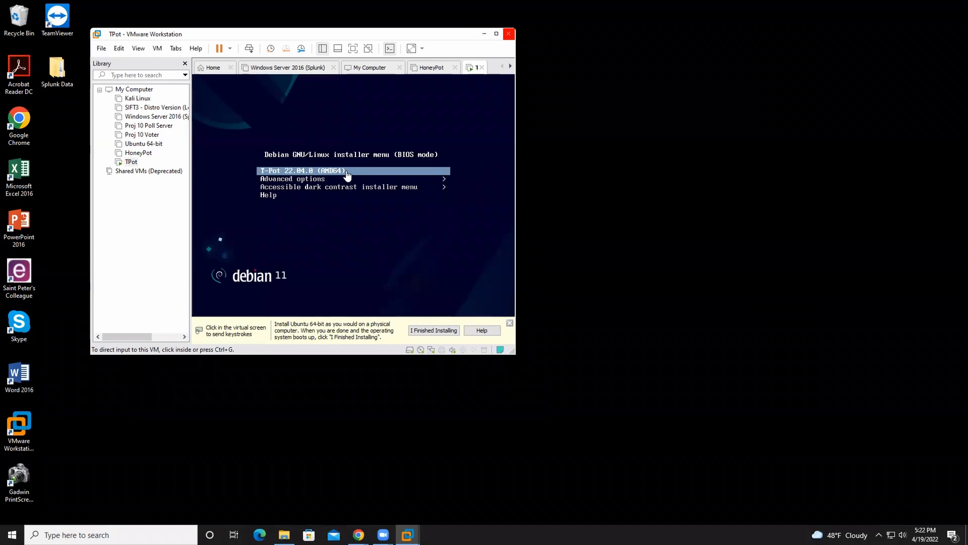
pyautogui.click(347, 175)
pyautogui.press('Return')
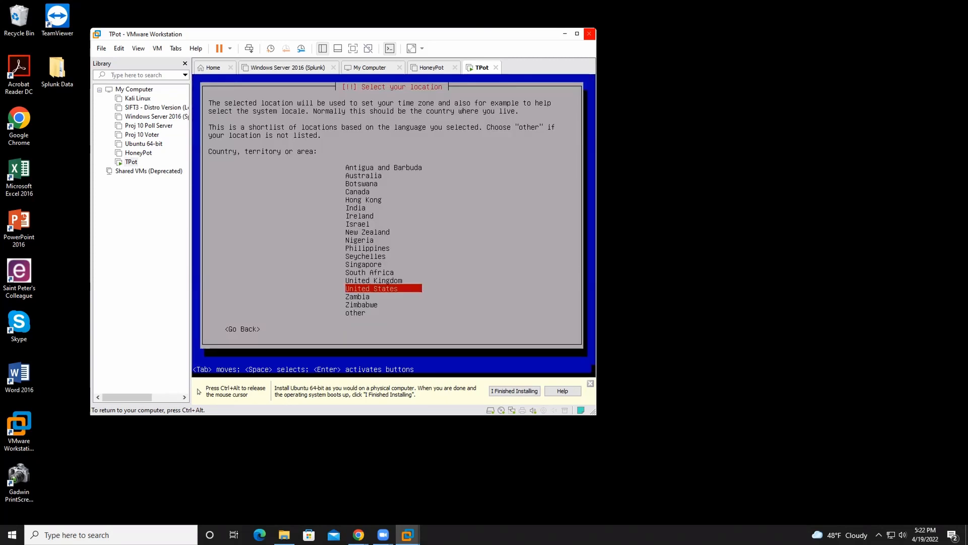
# Step: Set the installer's location to United States and the keymap to American English
pyautogui.press('Up')
pyautogui.press('Down')
pyautogui.press('Return')
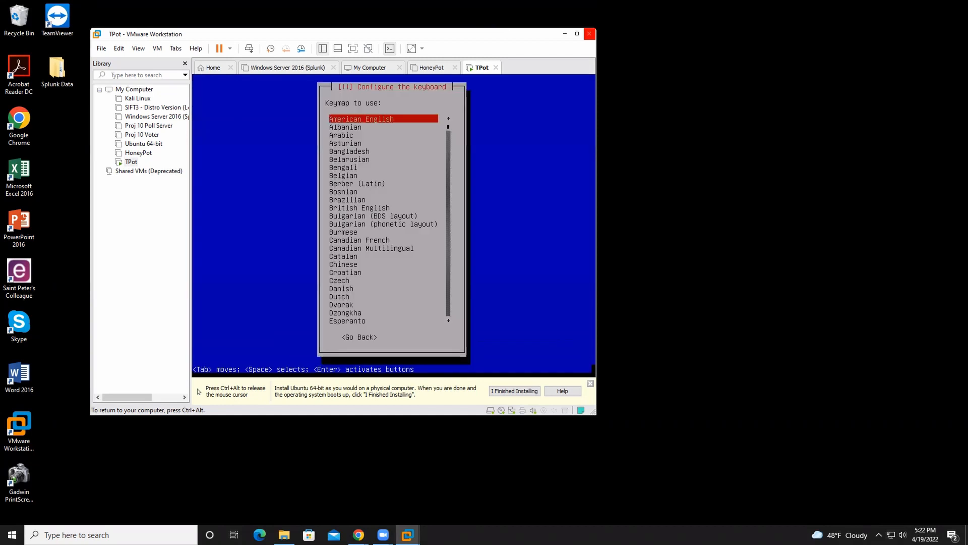
pyautogui.press('Return')
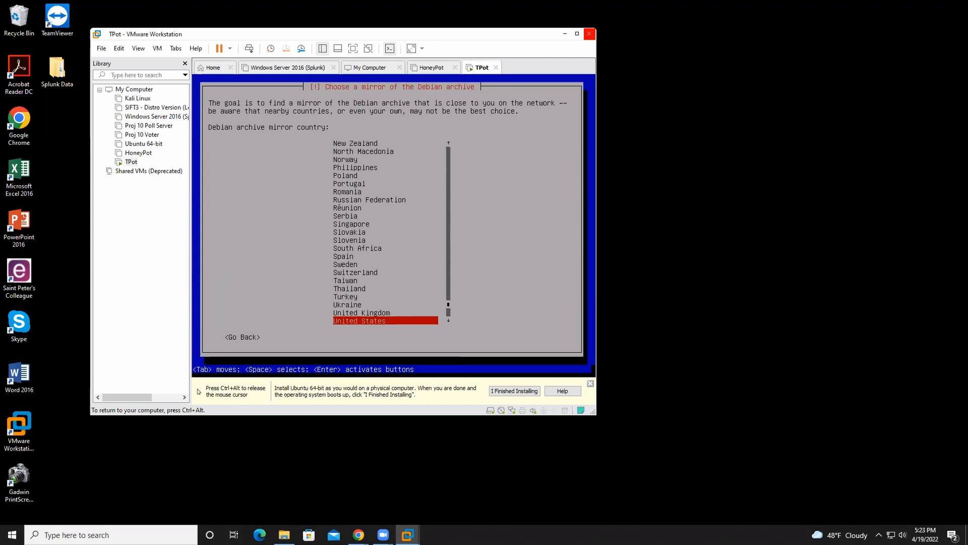
# Step: Use the United States mirror deb.debian.org with a blank HTTP proxy, and continue past the repository access error
pyautogui.press('Return')
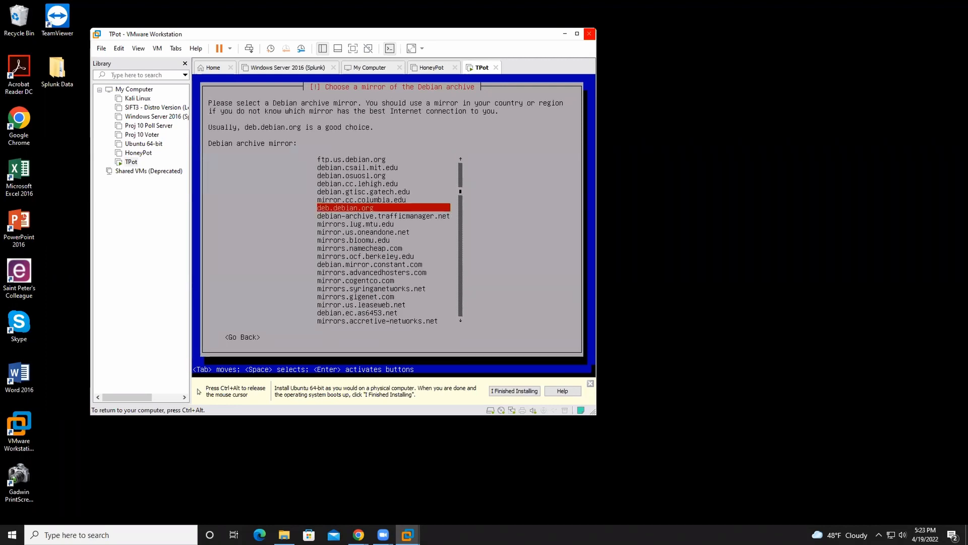
pyautogui.press('Return')
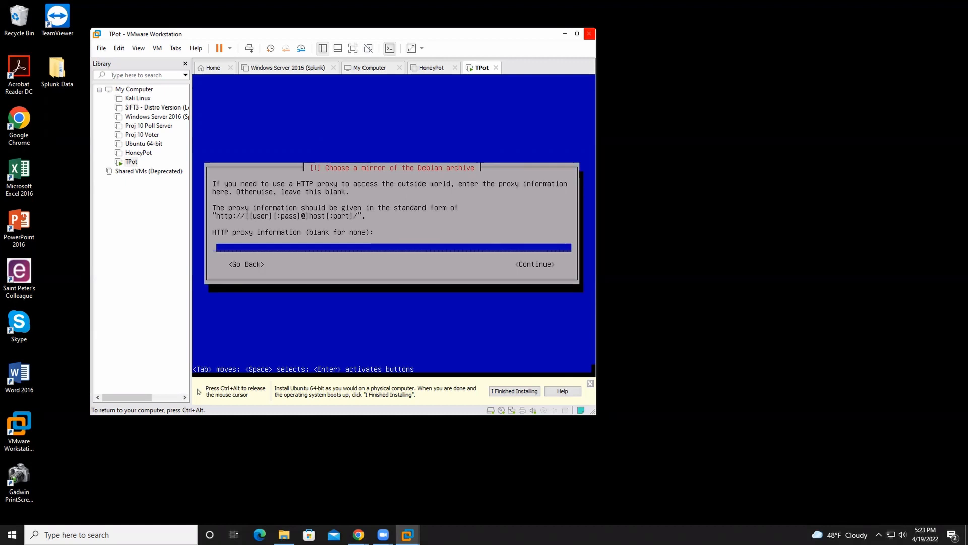
pyautogui.press('Tab')
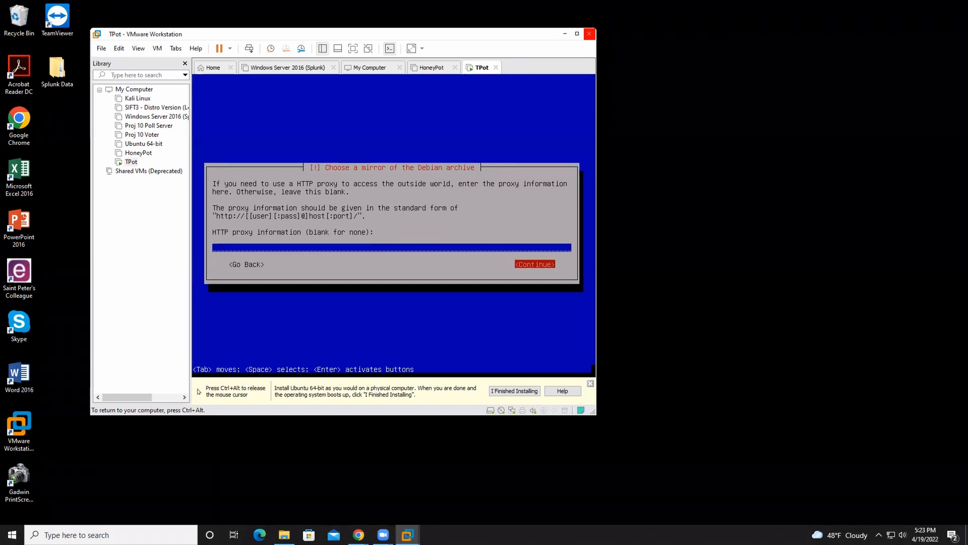
pyautogui.press('Return')
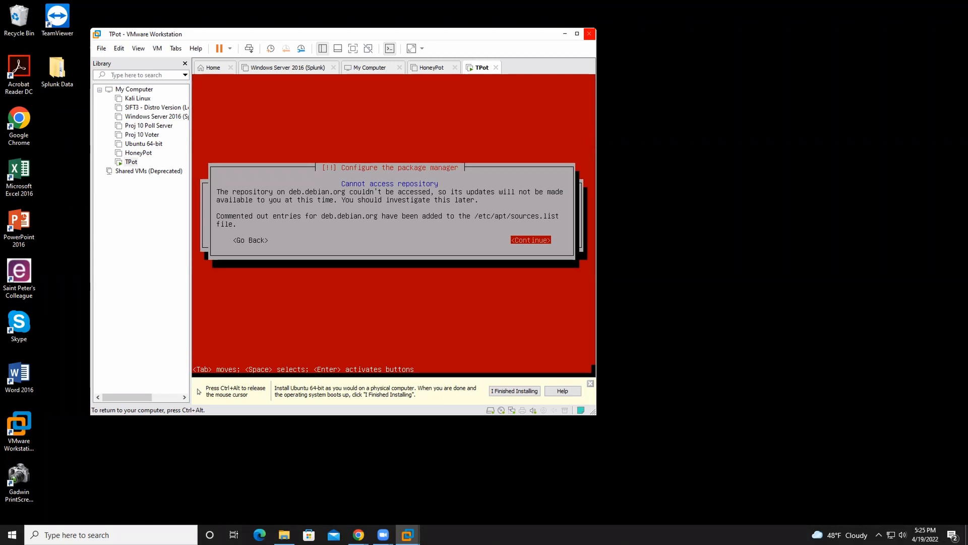
pyautogui.press('Return')
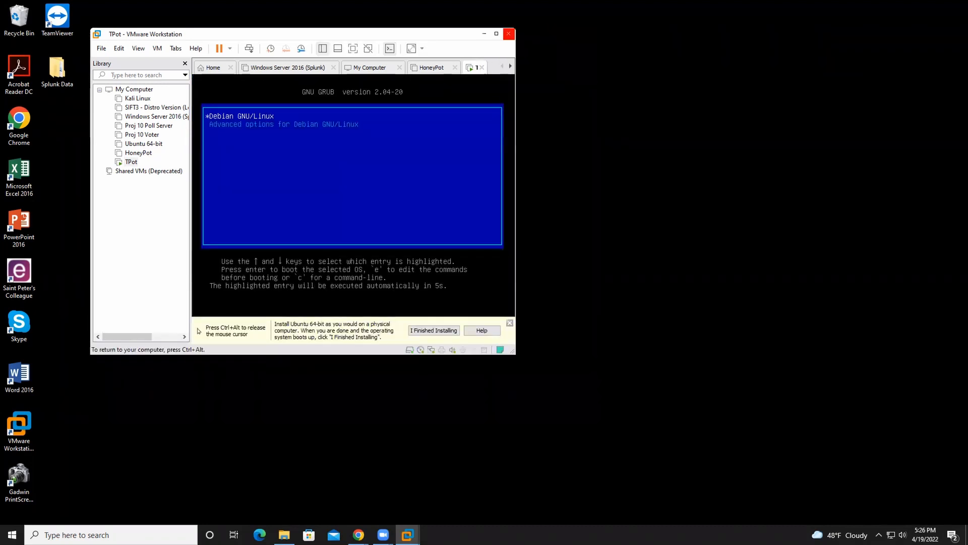
# Step: Boot Debian GNU/Linux and choose the STANDARD T-Pot edition
pyautogui.press('Return')
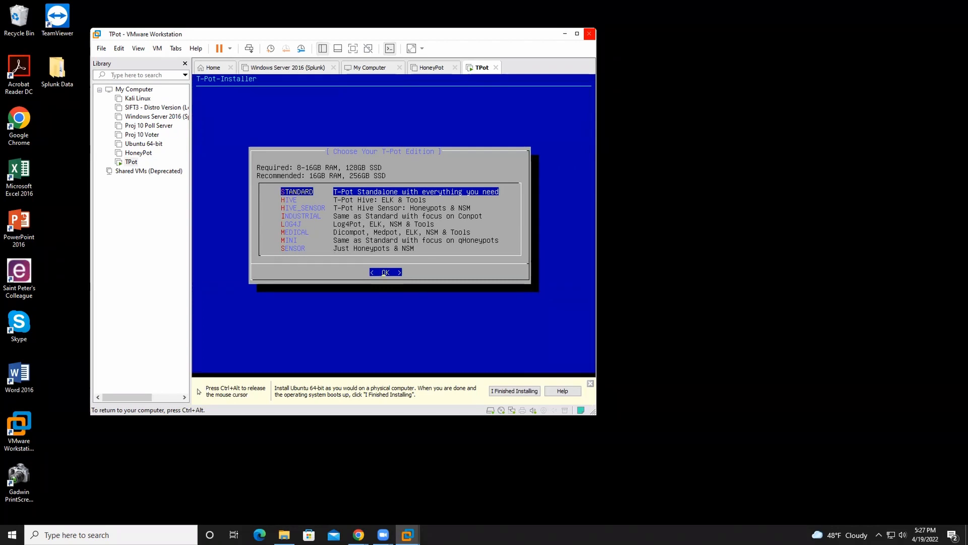
pyautogui.press('Return')
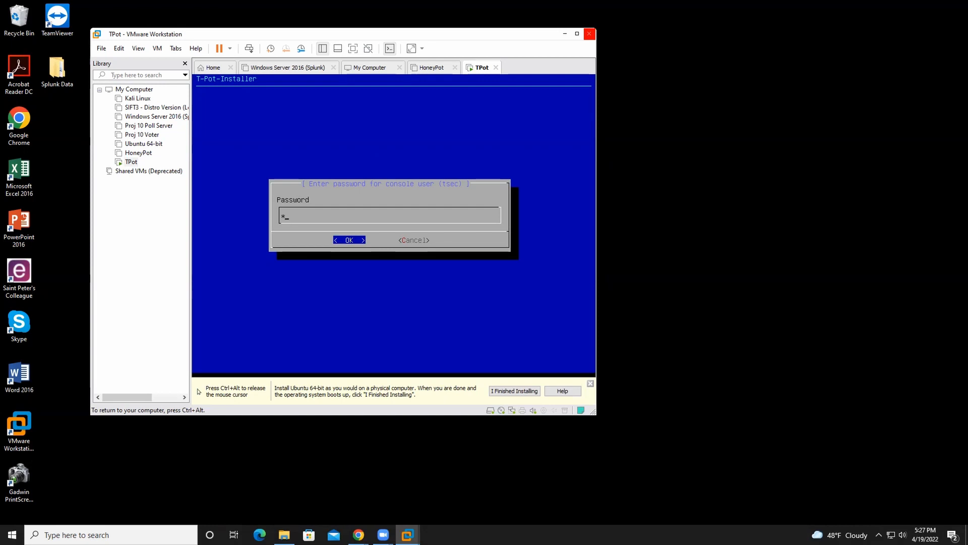
# Step: Enter and repeat the password for the console user tsec, and choose to keep the insecure password
pyautogui.write('**')
pyautogui.press('Return')
pyautogui.write('********')
pyautogui.press('Return')
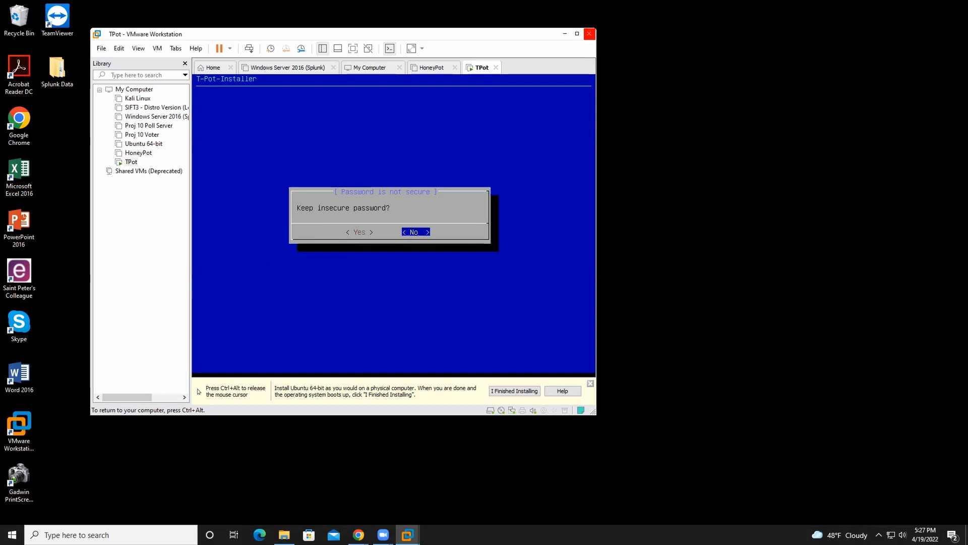
pyautogui.press('Left')
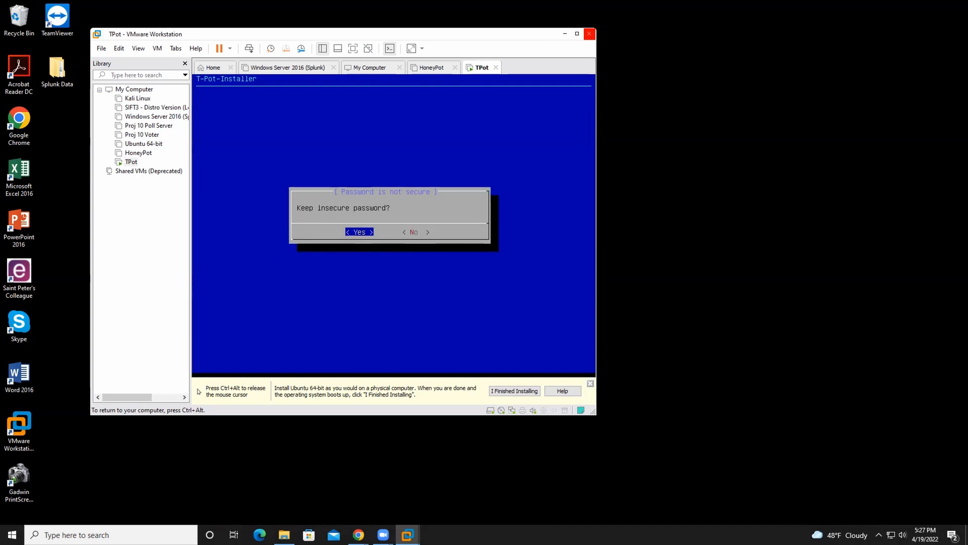
pyautogui.press('Return')
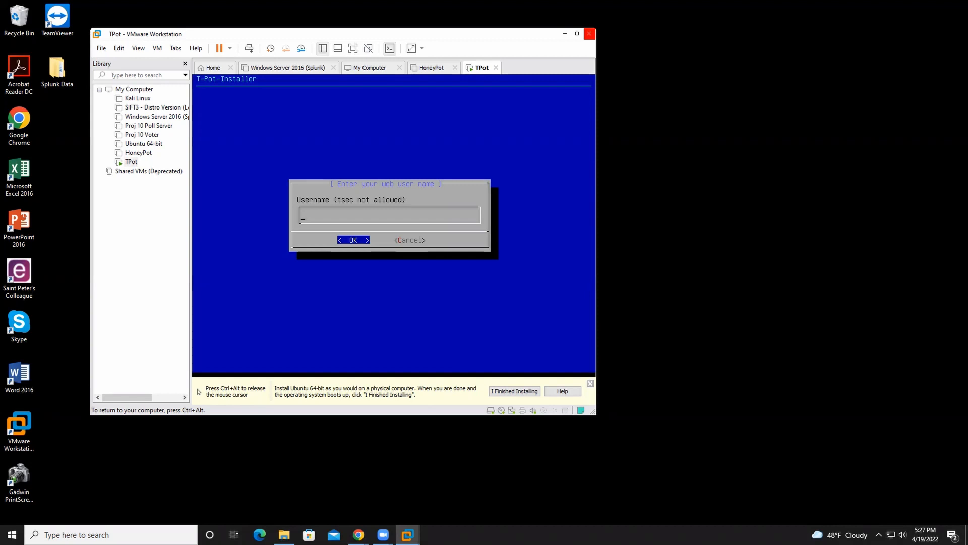
# Step: Set the web user name to shoprite2 and confirm it
pyautogui.write('Shop')
pyautogui.press('BackSpace')
pyautogui.press('BackSpace')
pyautogui.press('BackSpace')
pyautogui.press('BackSpace')
pyautogui.press('BackSpace')
pyautogui.write('shoprite2')
pyautogui.press('Return')
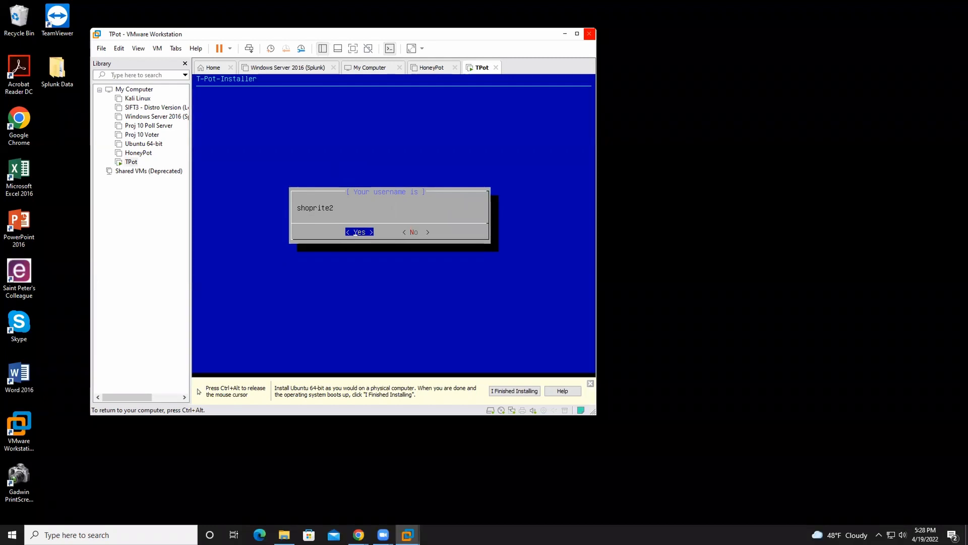
pyautogui.press('Return')
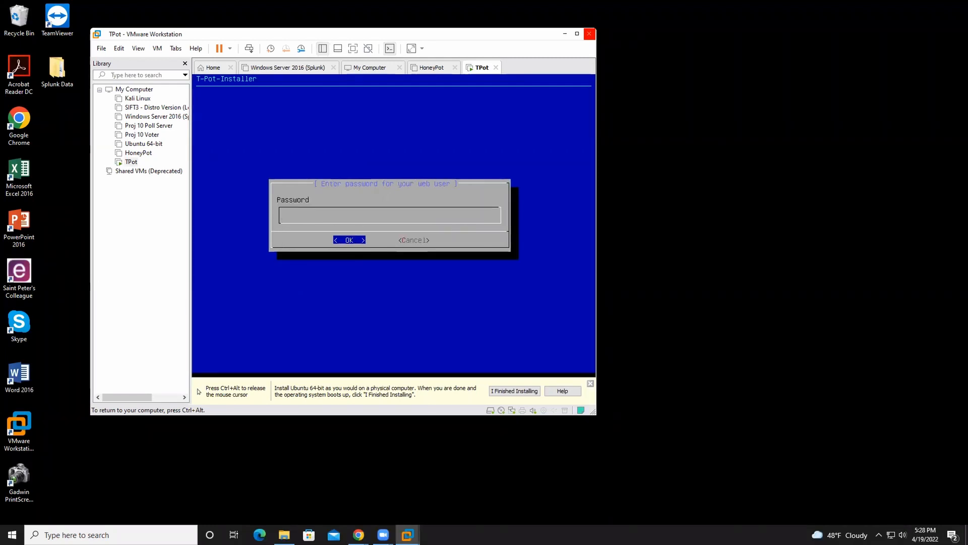
# Step: Enter and repeat the password for the T-Pot web user, and choose to keep the insecure password
pyautogui.write('****')
pyautogui.press('Return')
pyautogui.write('********')
pyautogui.press('Return')
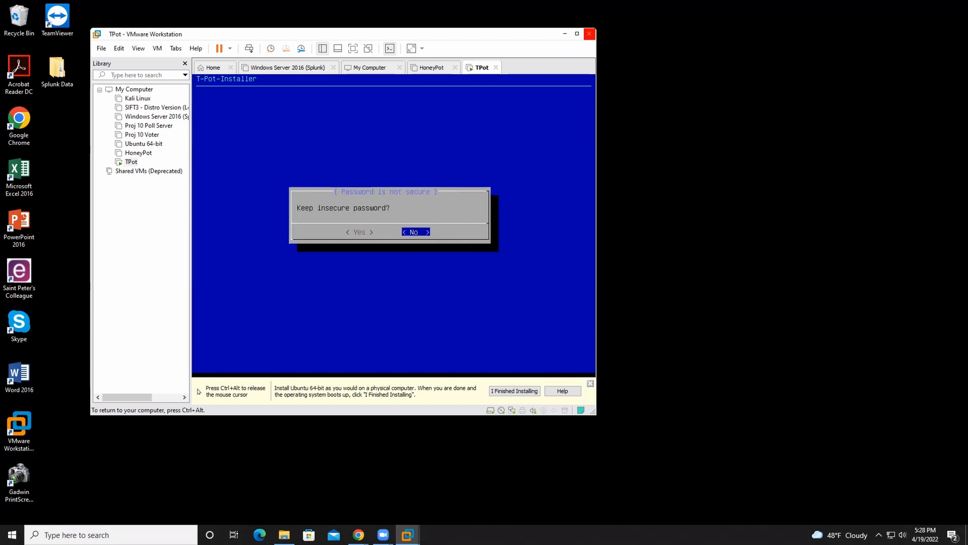
pyautogui.press('Left')
pyautogui.press('Return')
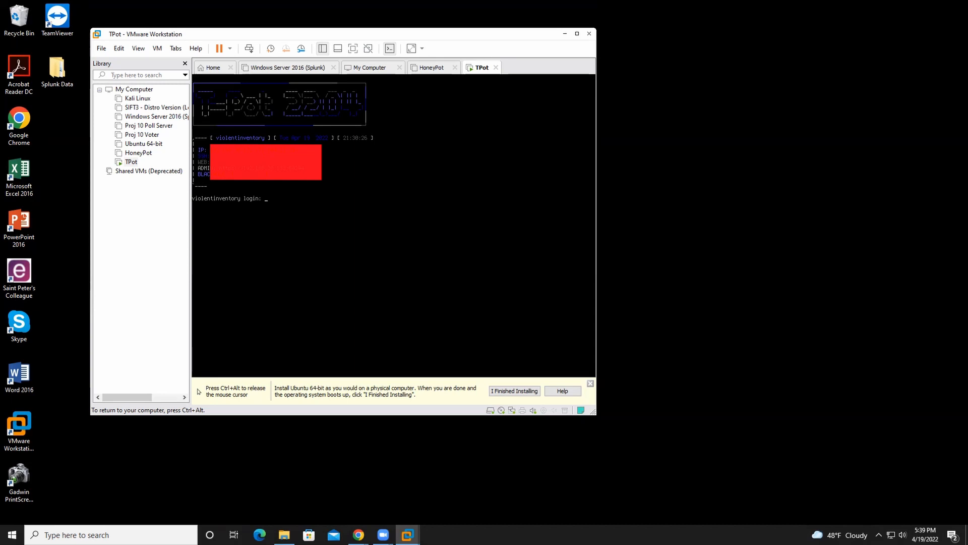
# Step: Switch from the virtual machine to Chrome and open the T-Pot web address shown in the VM console
pyautogui.hotkey('ctrl', 'alt')
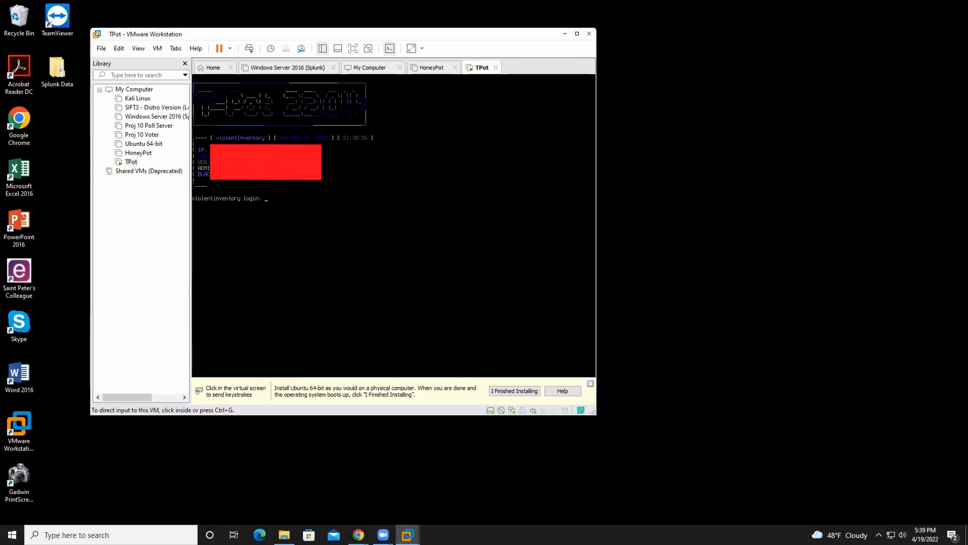
pyautogui.moveTo(359, 533)
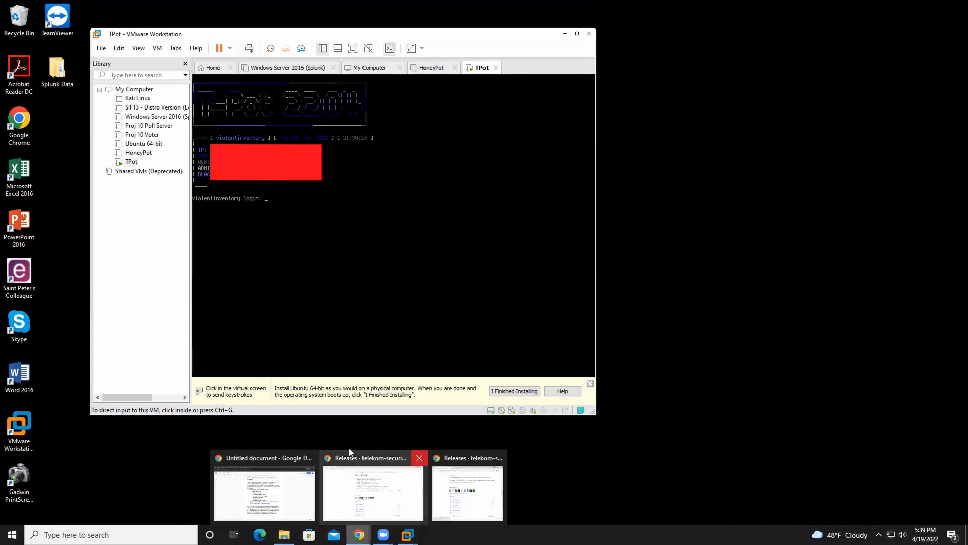
pyautogui.click(385, 486)
pyautogui.write('192')
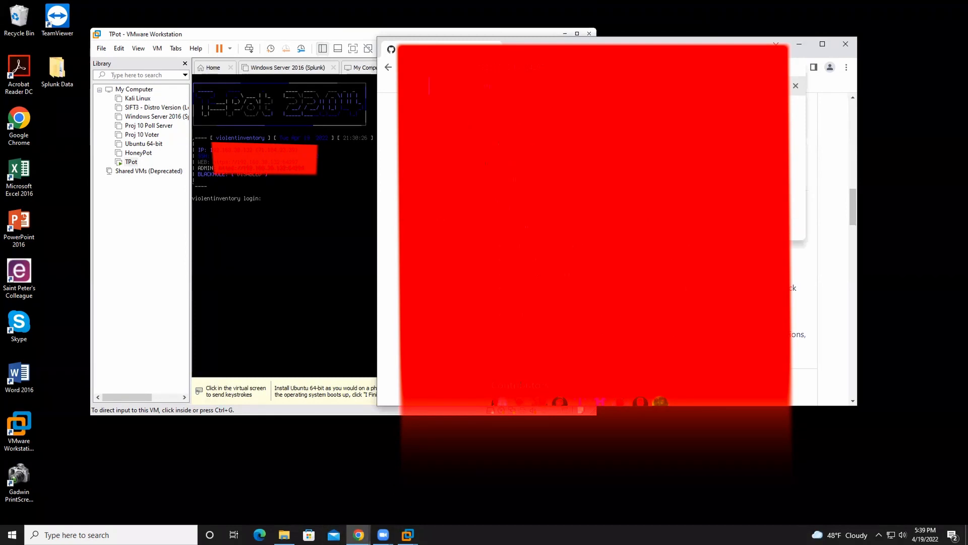
pyautogui.write('.168')
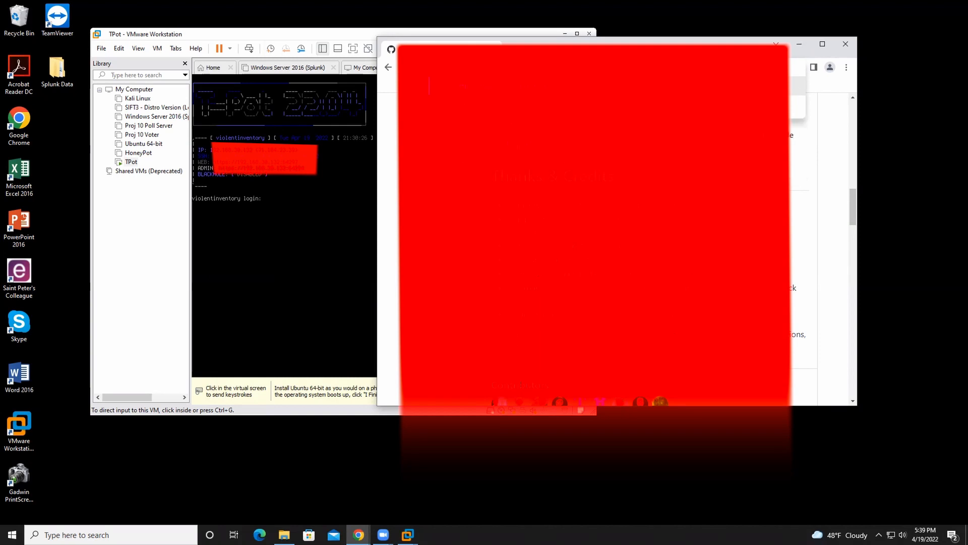
pyautogui.press('Return')
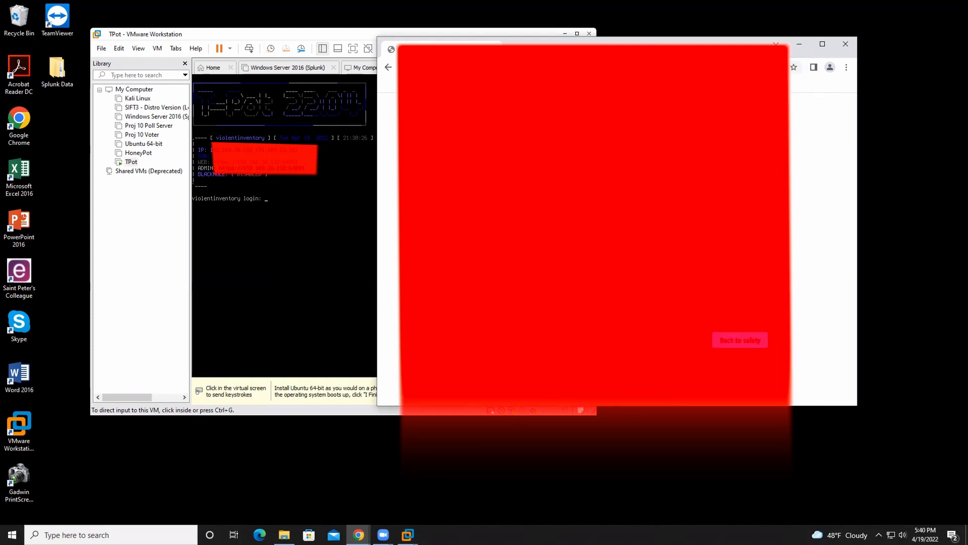
# Step: Proceed past the browser's security warning to the T-Pot site and submit the web user's sign-in
pyautogui.click(487, 339)
pyautogui.scroll(-1, 487, 340)
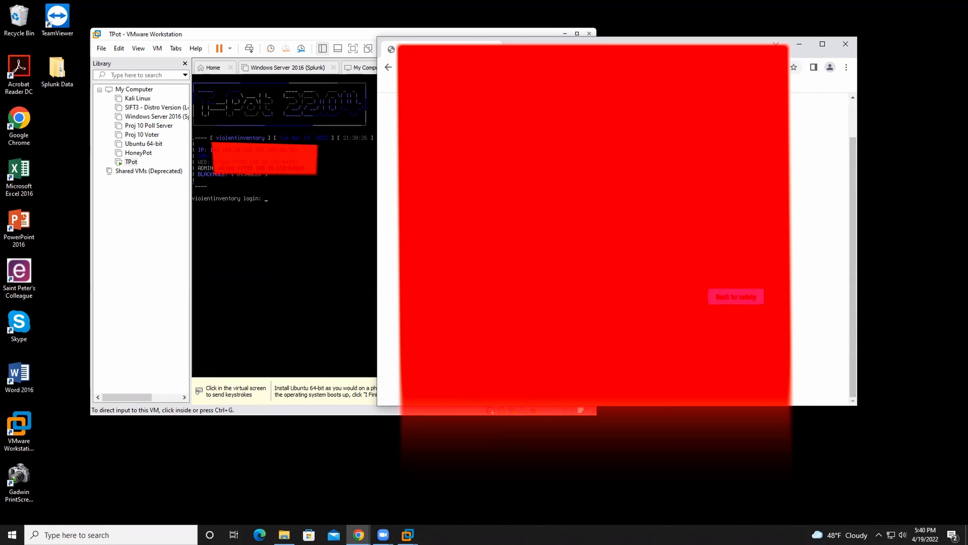
pyautogui.click(512, 366)
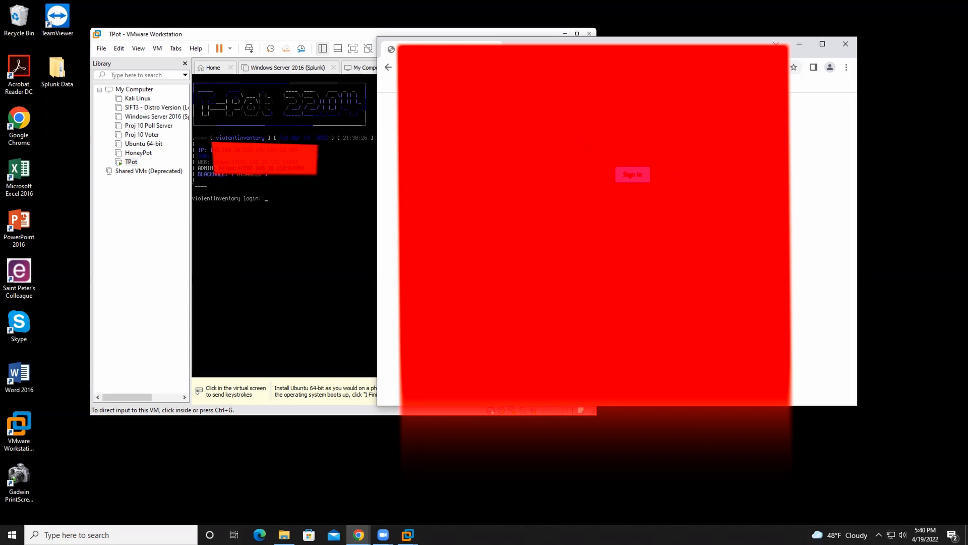
pyautogui.press('Return')
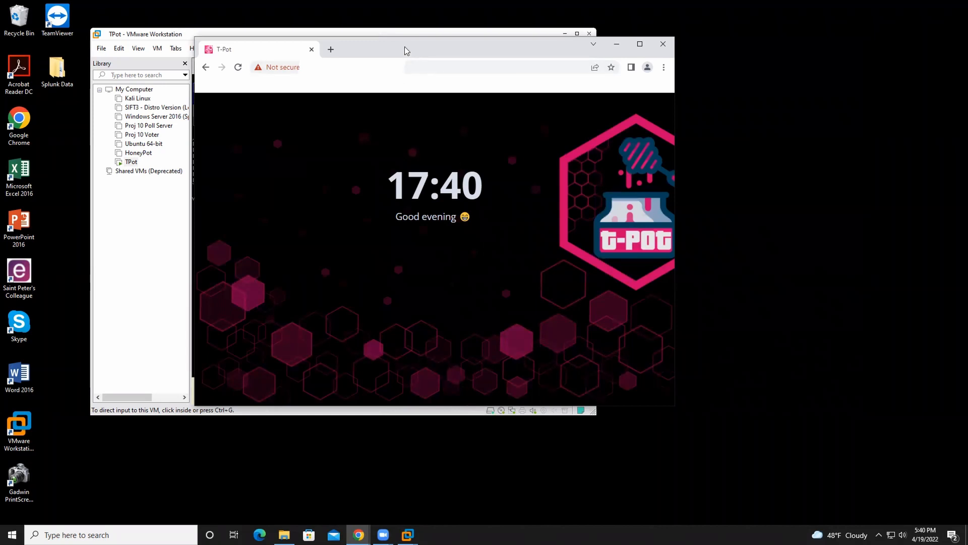
pyautogui.moveTo(446, 45); pyautogui.dragTo(442, 45)
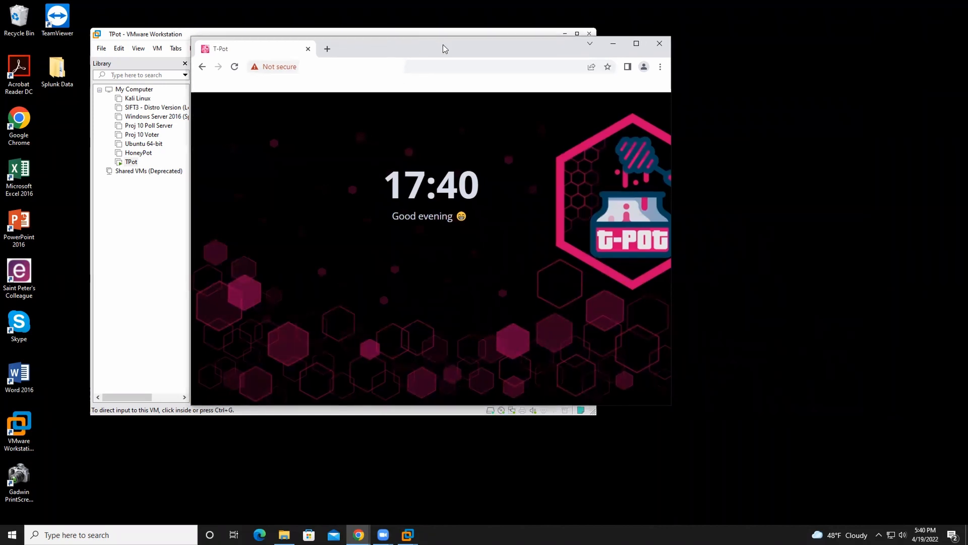